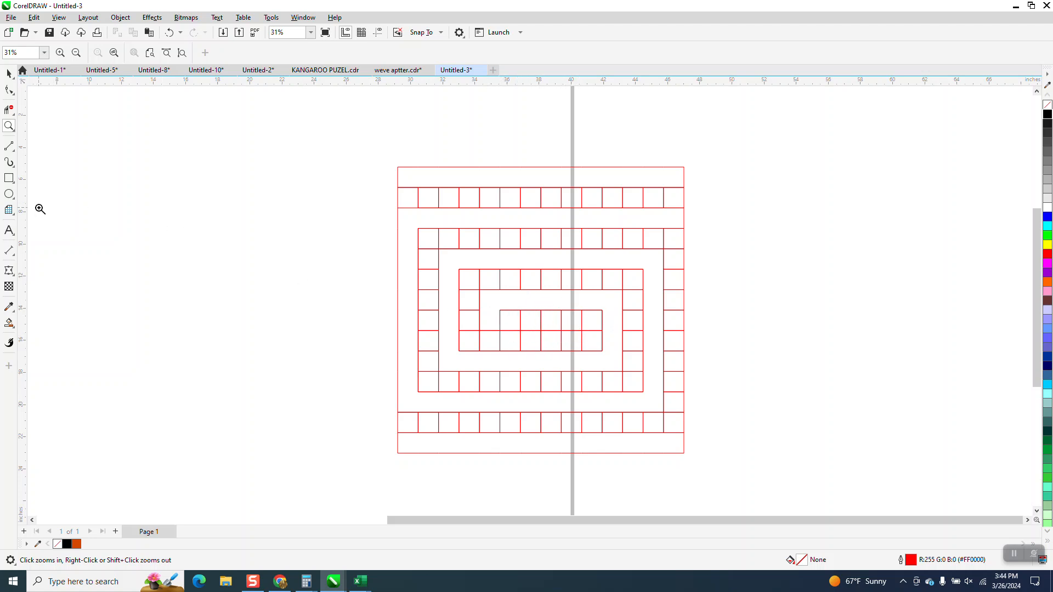
Draw a graph paper grid of 14 columns and 14 rows, about 17.6 inches square, and center it on the page
click(15, 215)
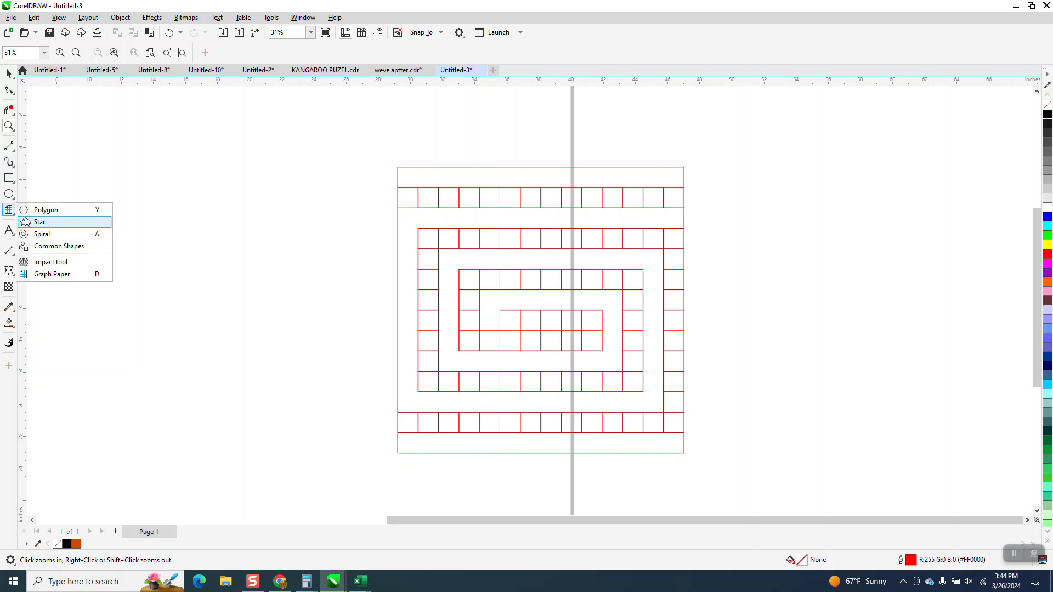
click(53, 274)
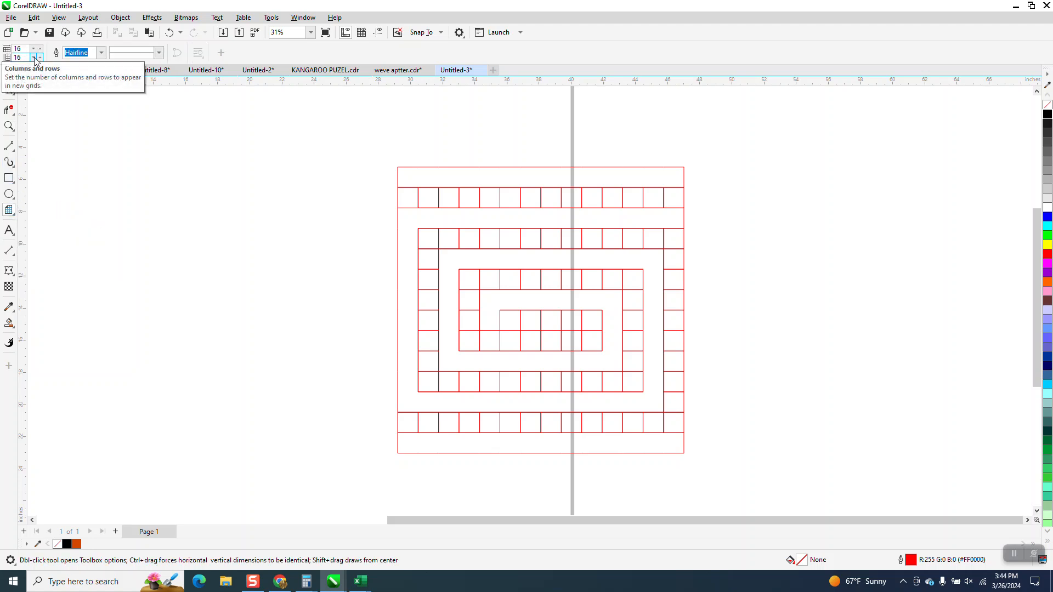
click(34, 58)
click(34, 58)
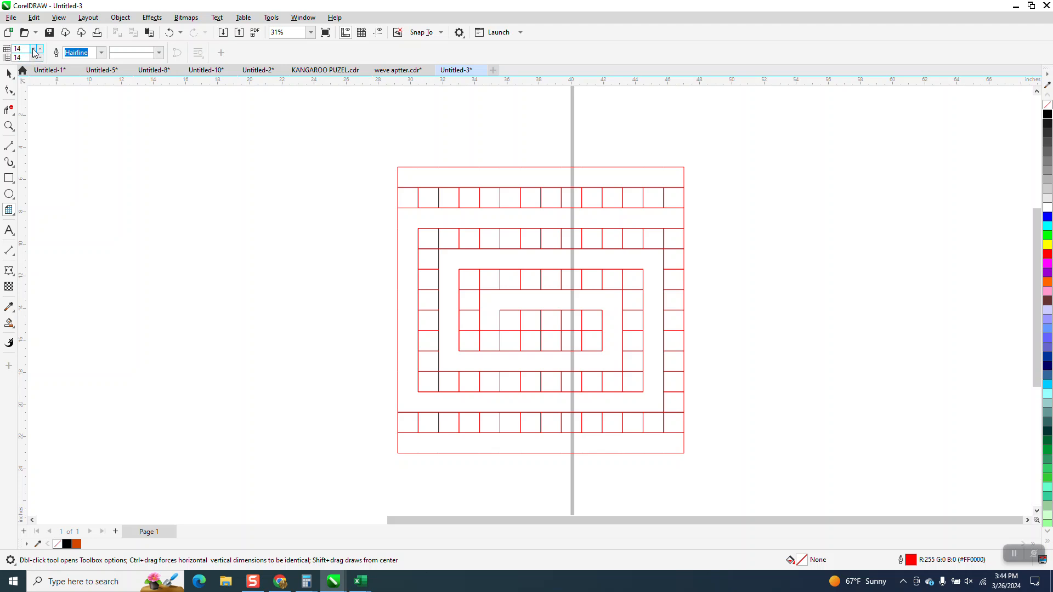
drag(347, 184, 197, 468)
key(p)
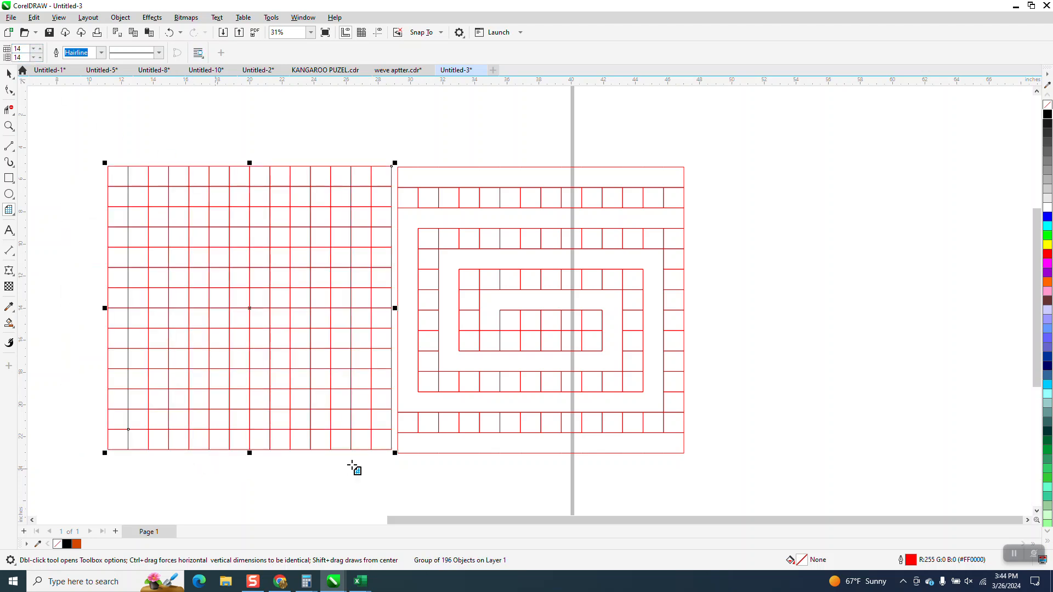
Delete the inner vertical segments in the grid's top and bottom rows with the Virtual Segment Delete tool, leaving two solid bars
click(9, 110)
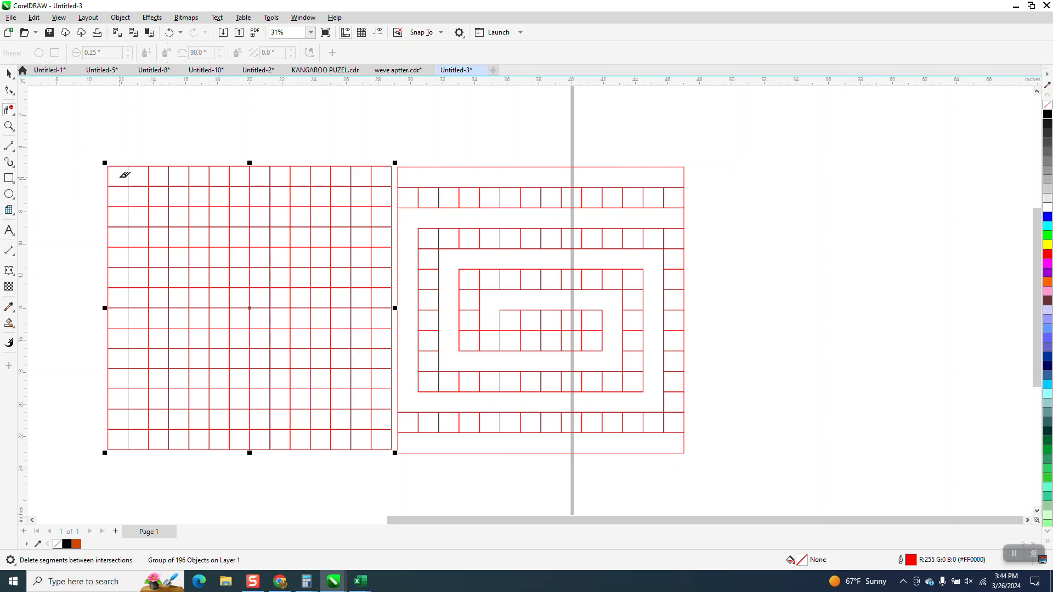
mouse_move(258, 173)
mouse_down()
mouse_move(330, 170)
mouse_move(383, 184)
mouse_up()
drag(380, 439, 300, 441)
drag(184, 430, 119, 438)
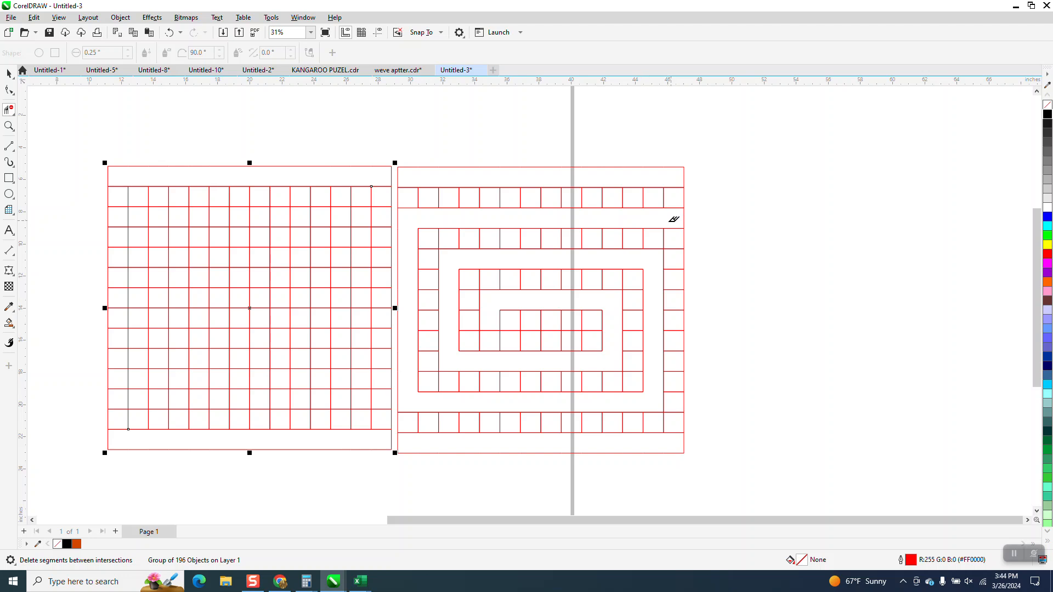
Delete grid segments along a one-cell-wide spiral path from the third row's right end inward to the center, matching the reference pattern
mouse_move(365, 211)
mouse_down()
mouse_move(119, 216)
mouse_move(116, 261)
mouse_up()
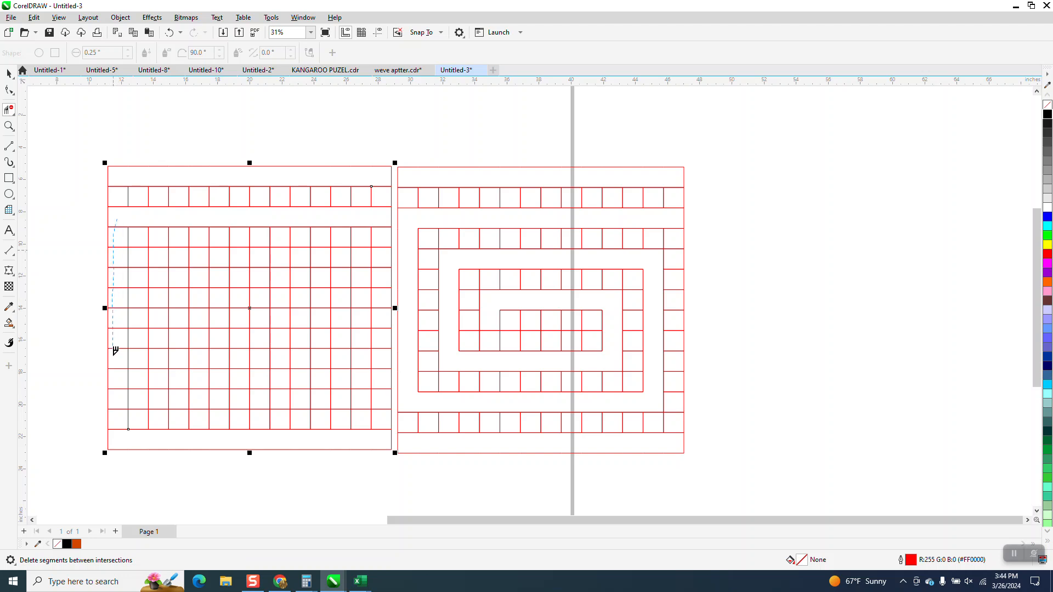
drag(121, 395, 154, 398)
drag(362, 396, 362, 360)
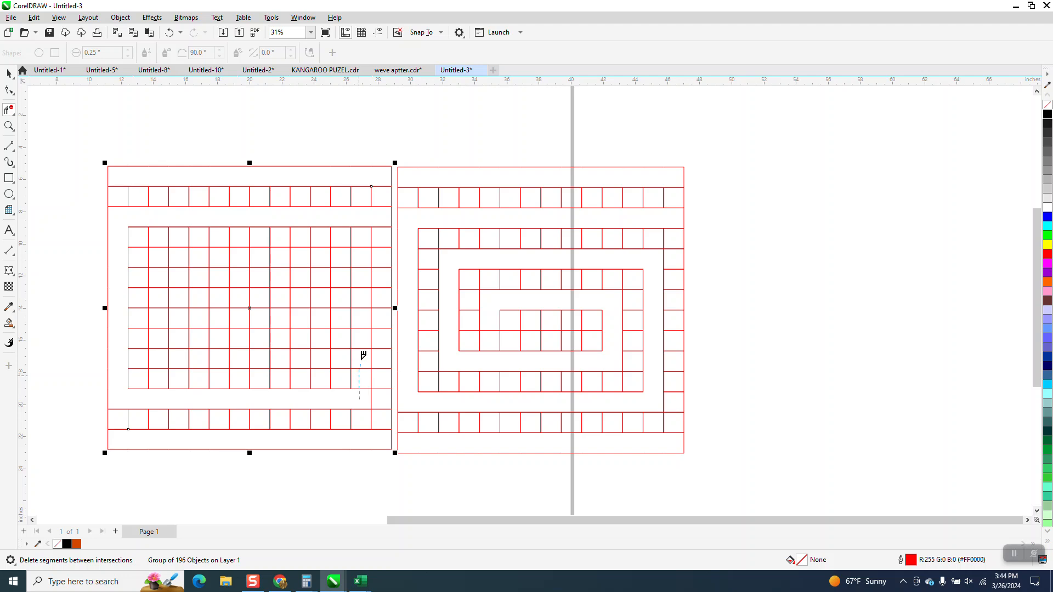
mouse_move(364, 274)
mouse_down()
mouse_move(367, 257)
mouse_move(160, 257)
mouse_up()
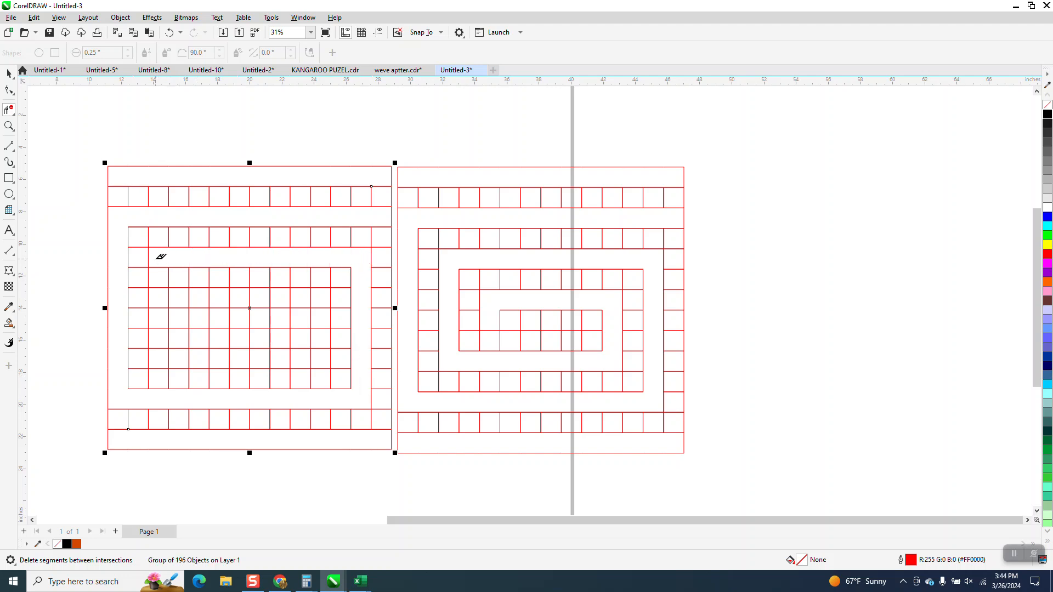
drag(158, 324, 160, 359)
mouse_move(248, 357)
mouse_down()
mouse_move(314, 361)
mouse_move(317, 302)
mouse_move(200, 306)
mouse_up()
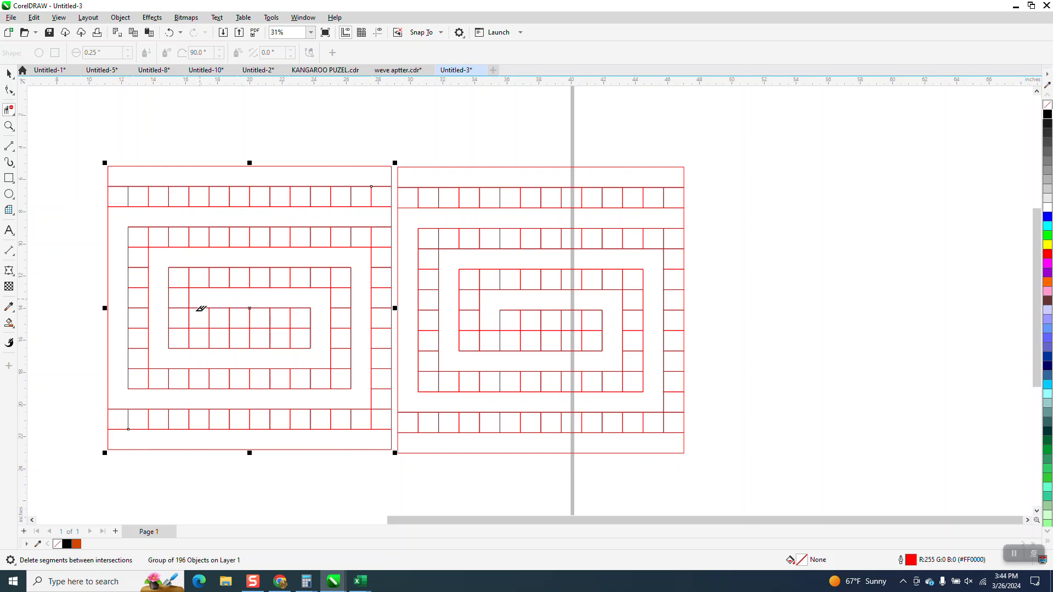
click(200, 311)
Smart Fill the spiral path and the top and bottom bars of the grid with black and no outline
click(9, 323)
click(243, 293)
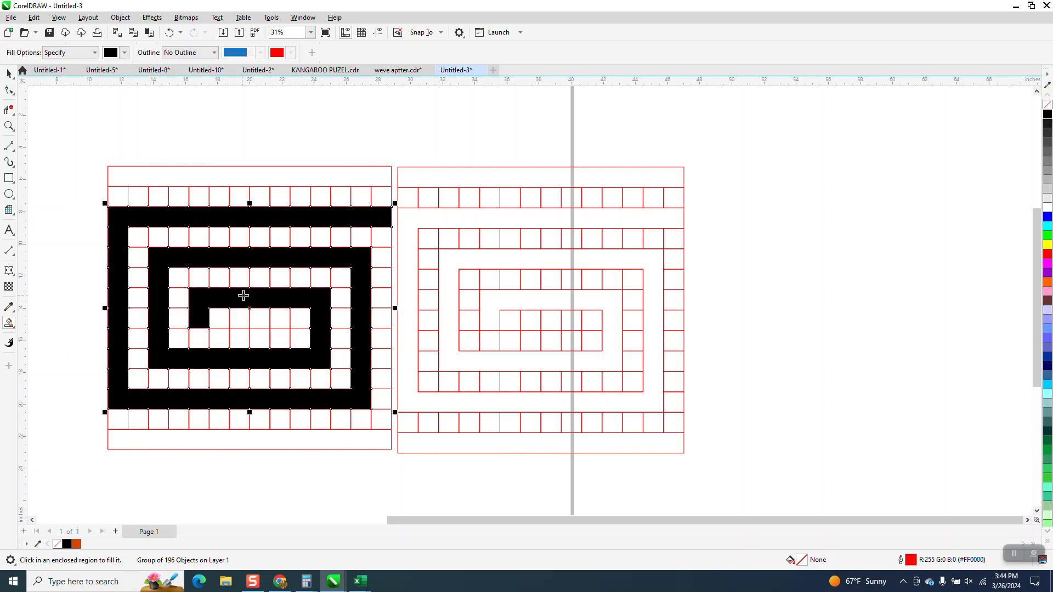
click(330, 177)
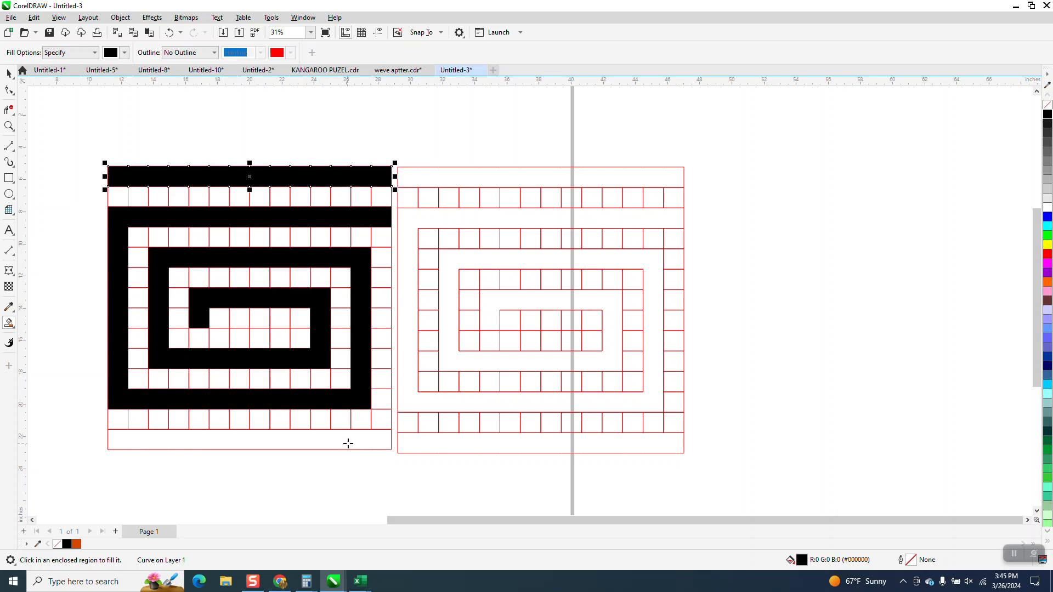
click(348, 443)
Move the red grid off the black shapes to empty space beyond the reference grid outside the page
click(9, 74)
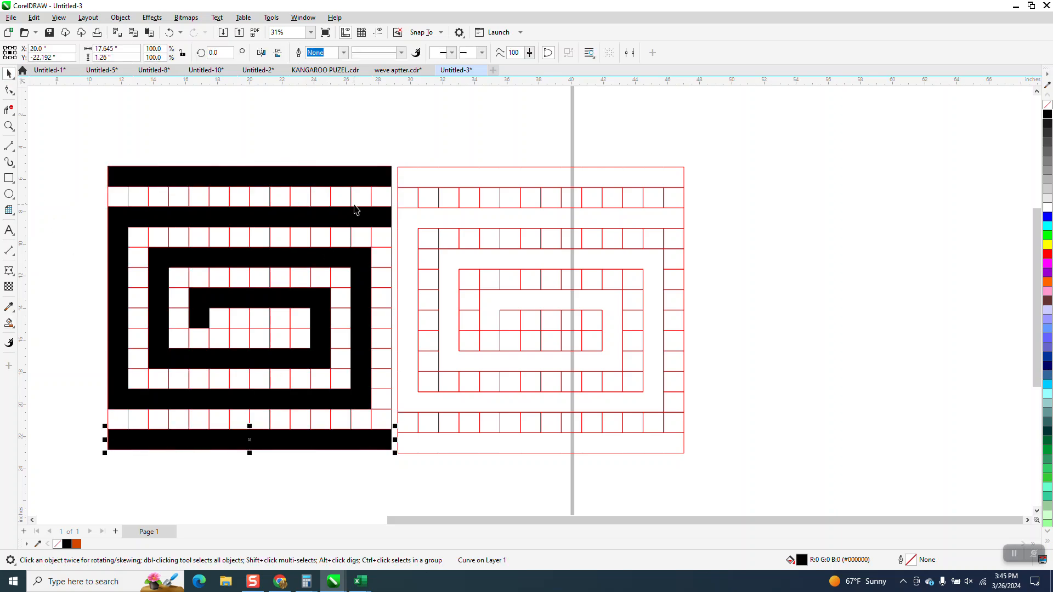
drag(368, 203, 796, 222)
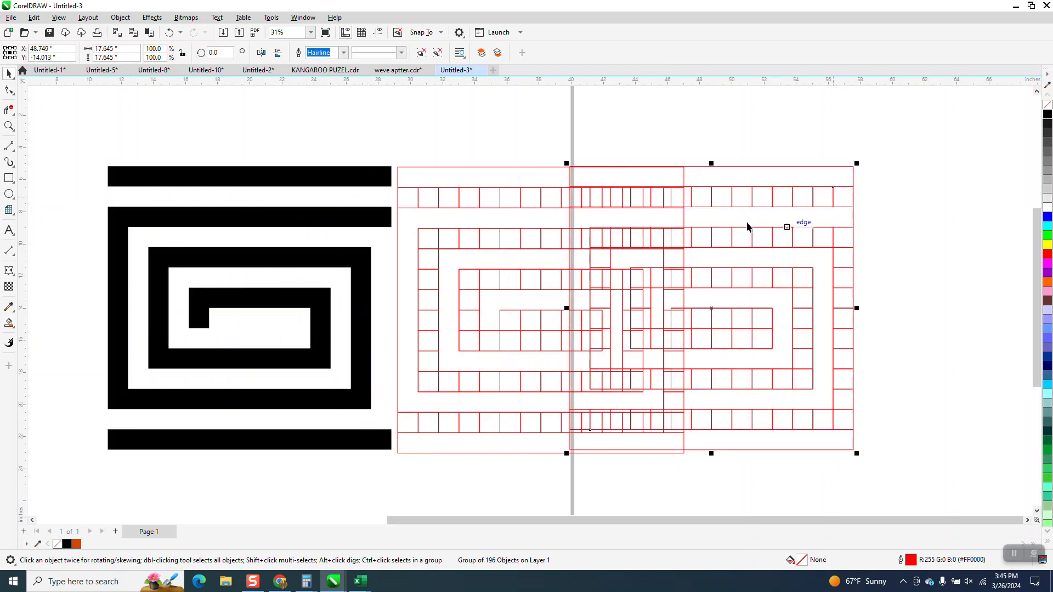
scroll(465, 209, down, 2)
drag(459, 203, 795, 133)
Weld the three black shapes and scale the result to about 1.98 inches square near the page's upper-left corner
drag(200, 137, 531, 419)
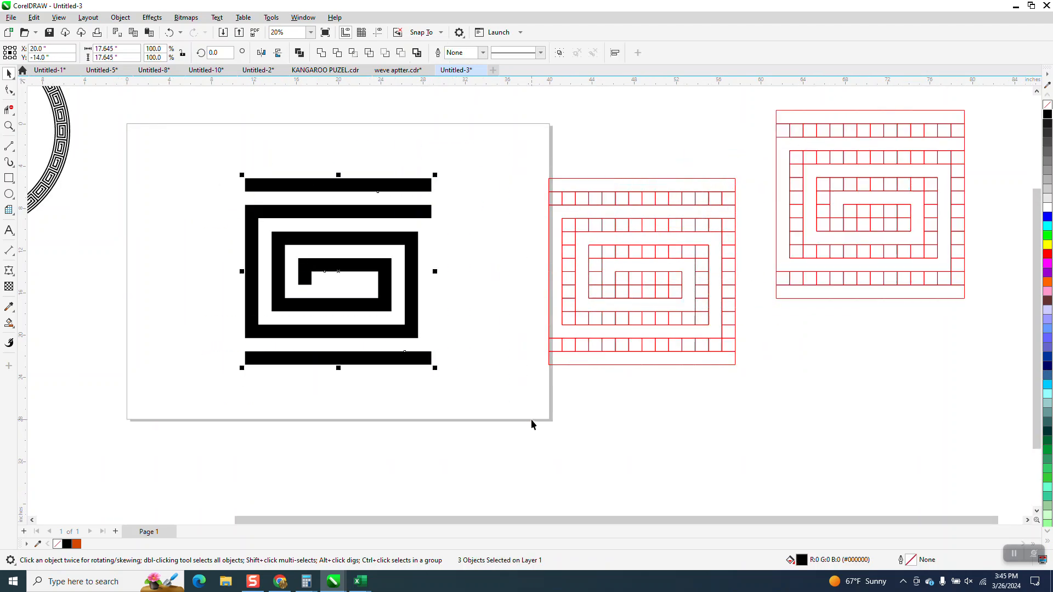
click(321, 53)
drag(437, 175, 153, 148)
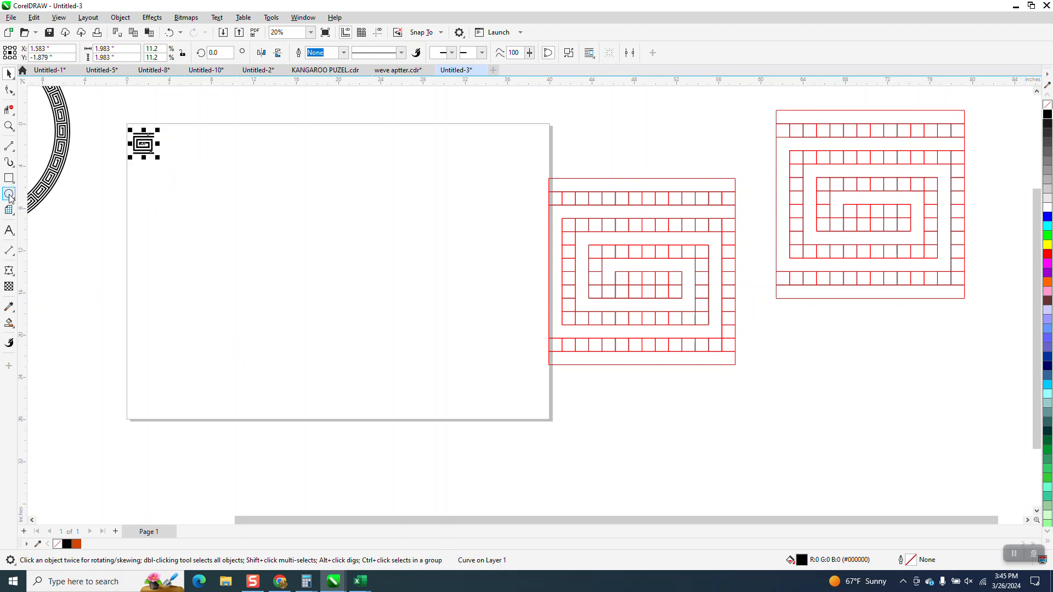
Draw a circle about 23.1 inches in diameter centered on the page, plus a concentric scaled-down copy about 19.4 inches in diameter
click(9, 126)
drag(119, 124, 592, 456)
click(8, 194)
mouse_move(625, 125)
mouse_down()
mouse_move(324, 360)
mouse_move(308, 384)
mouse_up()
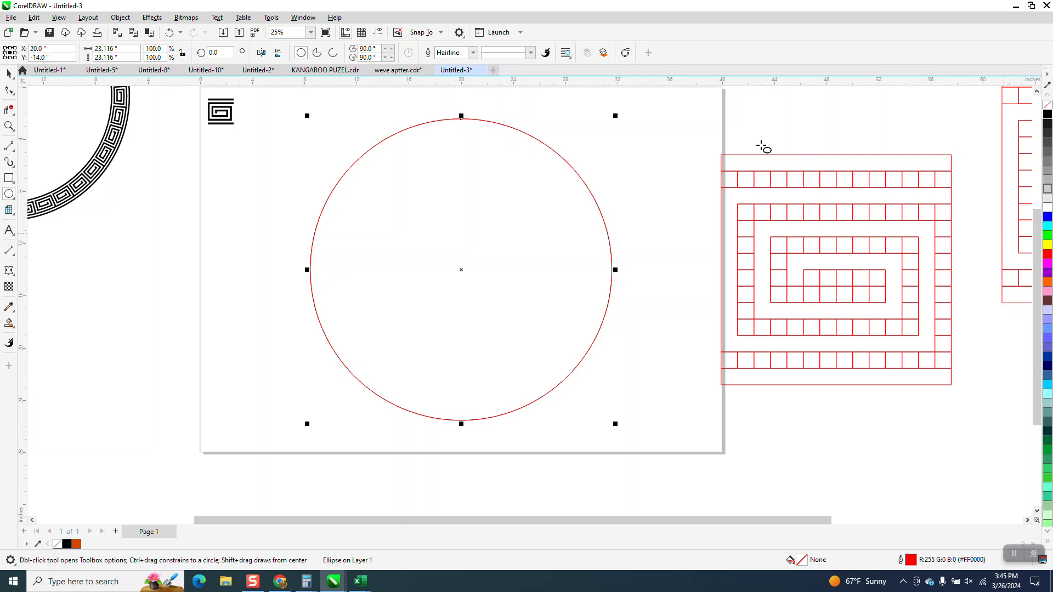
drag(617, 117, 591, 131)
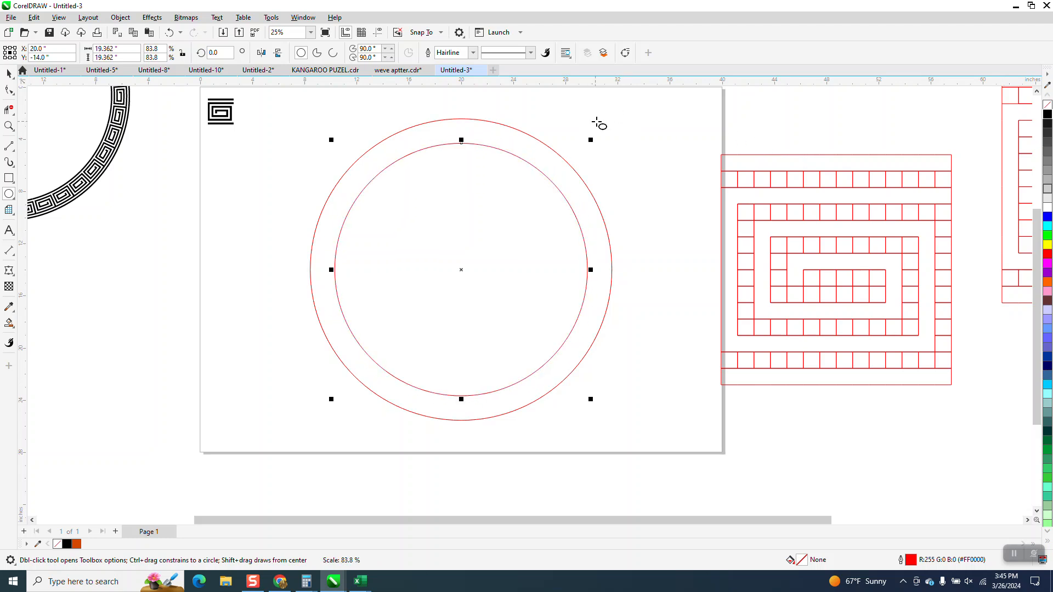
Draw a vertical line about 24.2 inches long and center it on the page across both circles
click(9, 146)
drag(263, 103, 316, 428)
key(p)
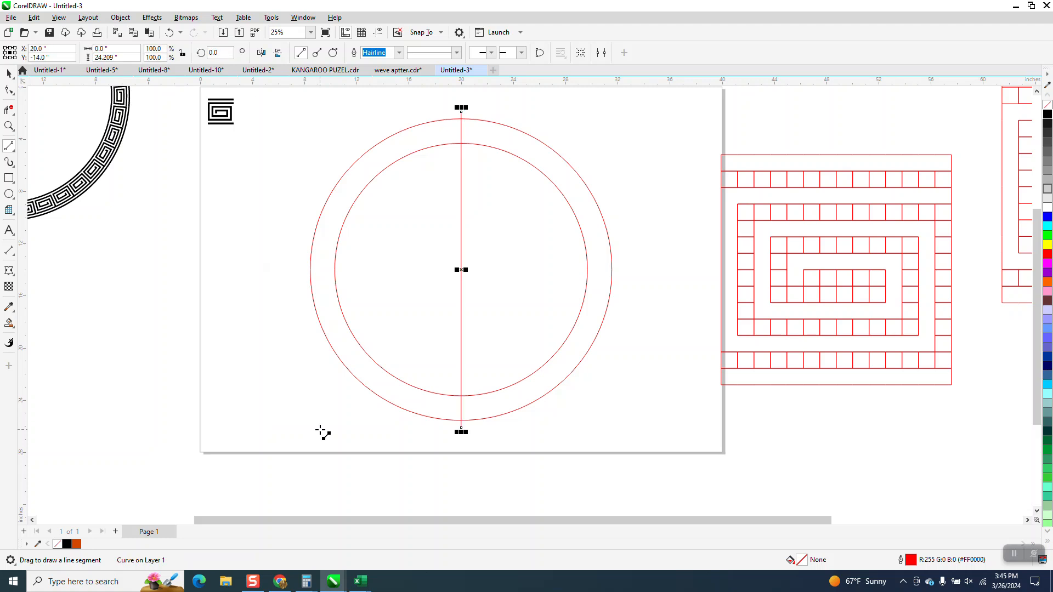
Rotate the line 5 degrees, then duplicate it and mirror the copy horizontally to form a narrow X
double_click(230, 53)
text(5)
key(Return)
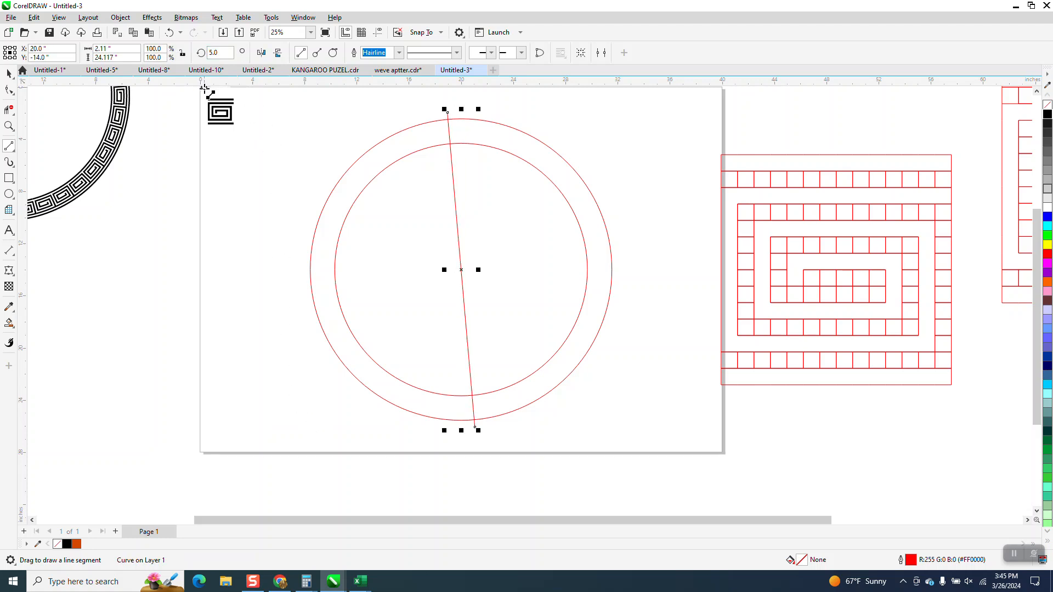
key(KP_Add)
click(261, 53)
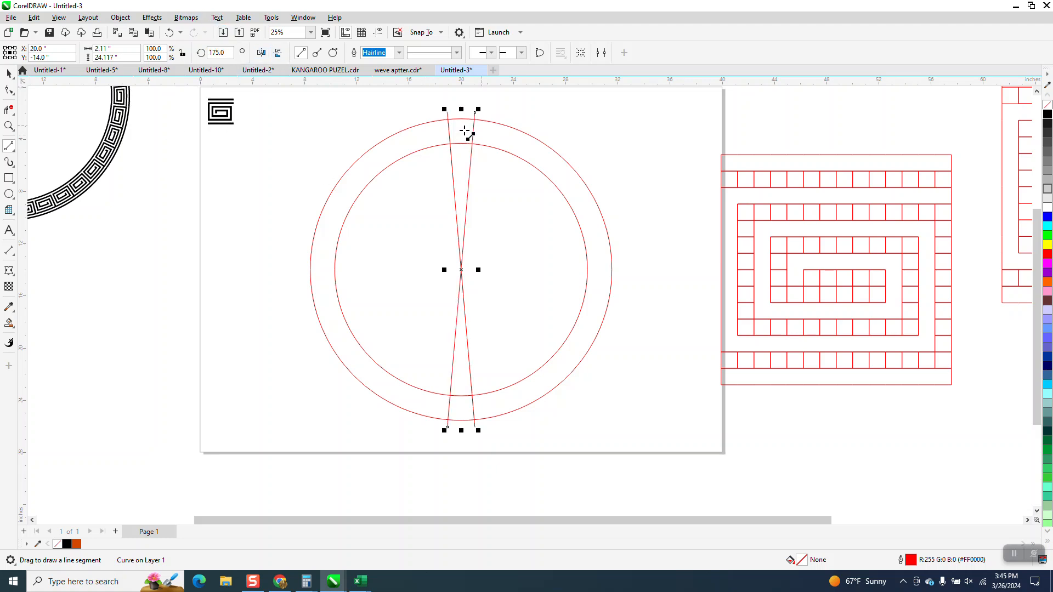
Smart Fill the top ring section between the two lines, move the new shape left of the ring, and give it no fill and a black outline
click(12, 326)
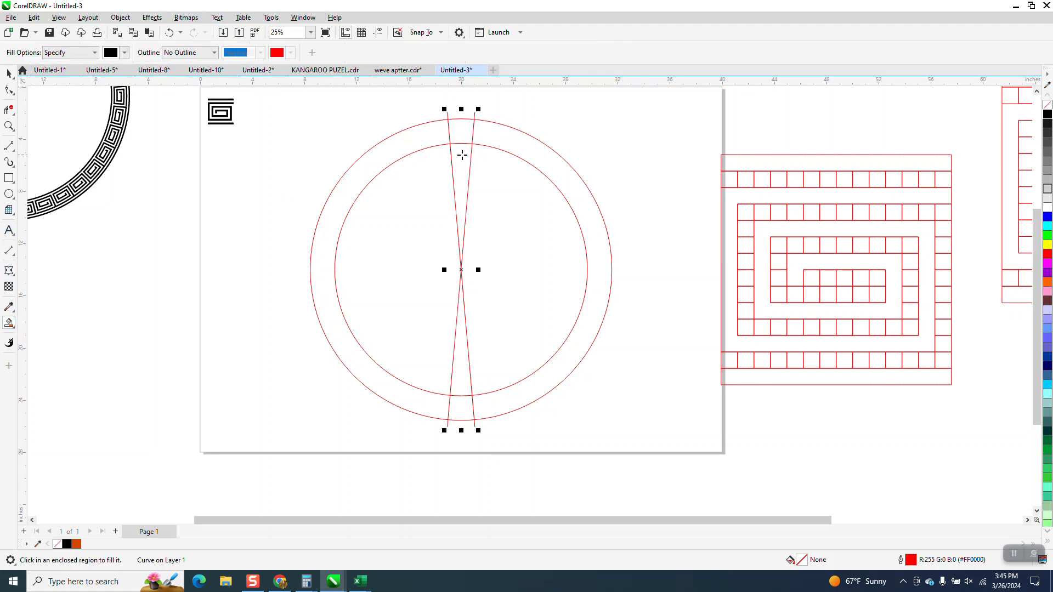
click(466, 132)
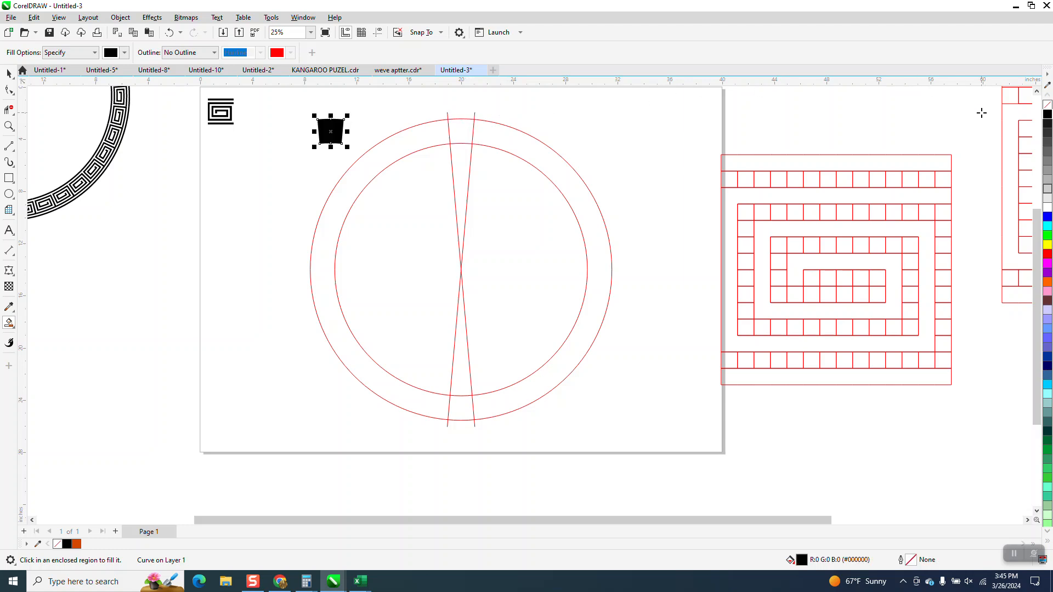
click(1048, 105)
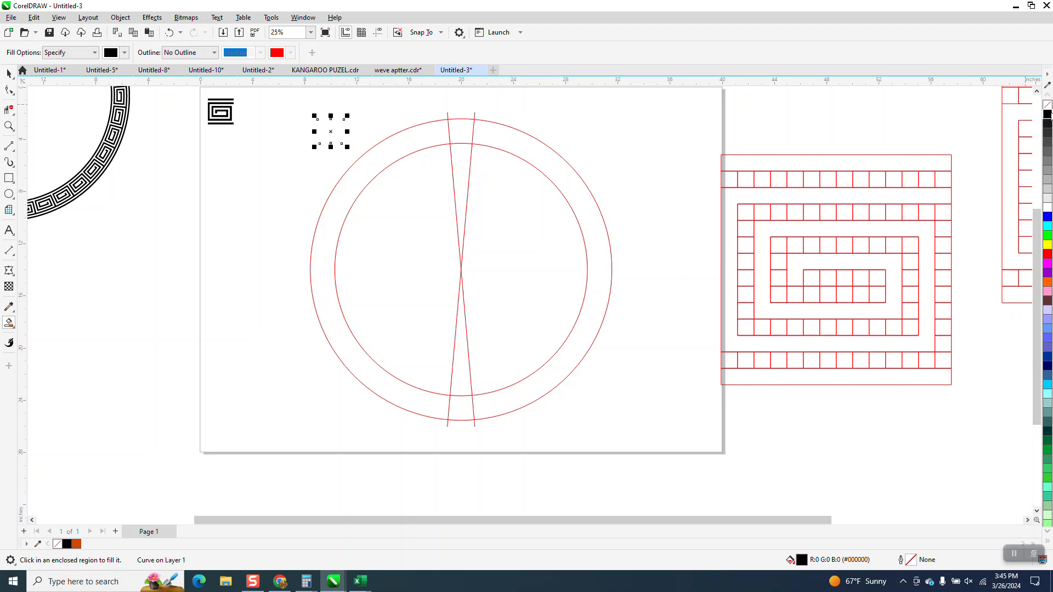
right_click(1047, 114)
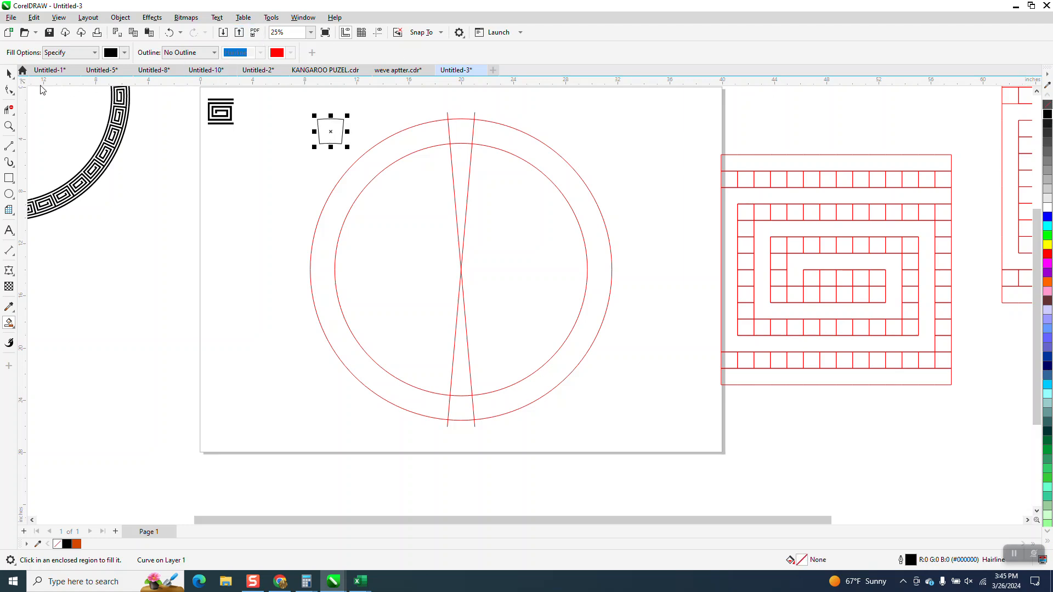
Select the small black spiral motif in the page's upper-left corner
click(9, 73)
click(224, 116)
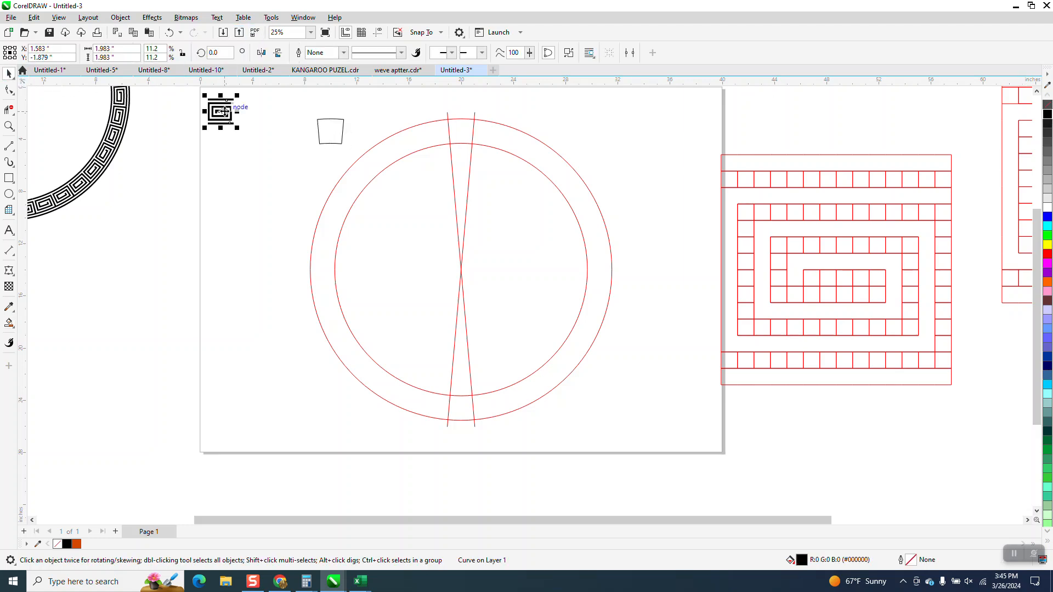
click(152, 17)
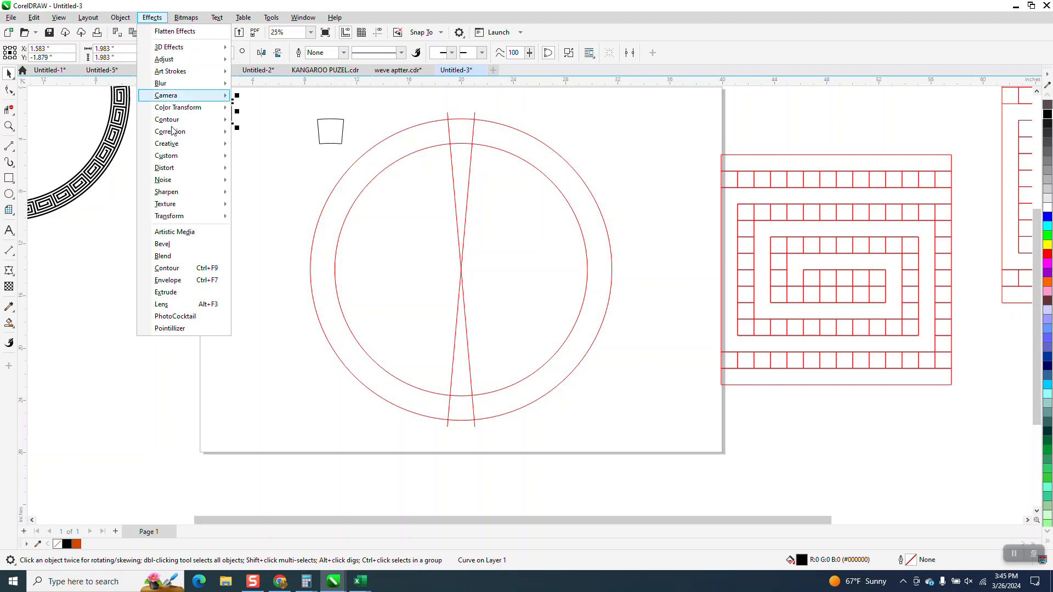
click(183, 257)
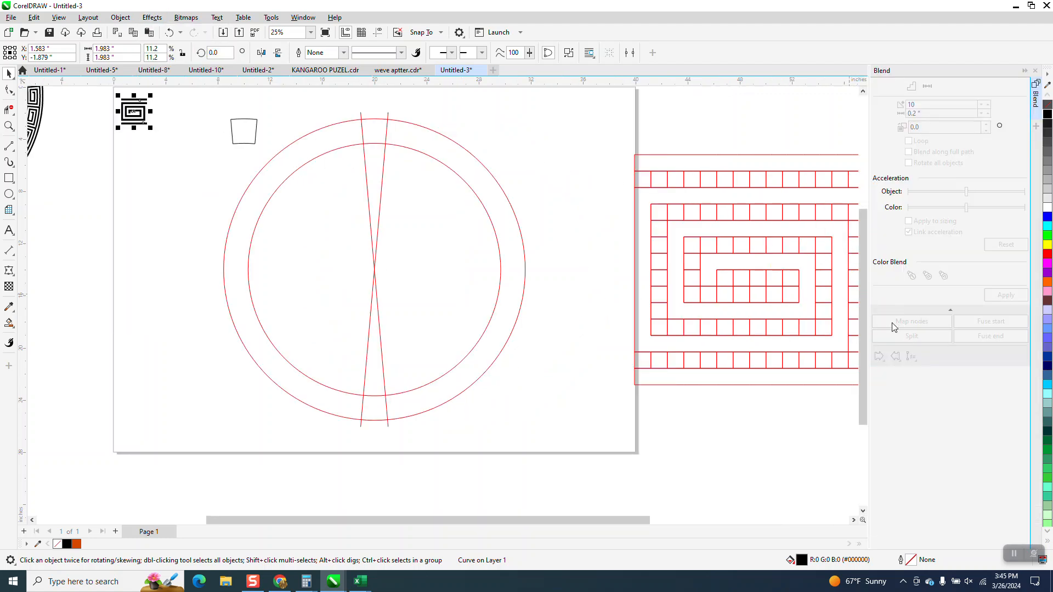
click(1036, 70)
Apply an Envelope to the small black spiral, created from the shape of the outlined ring section
click(152, 17)
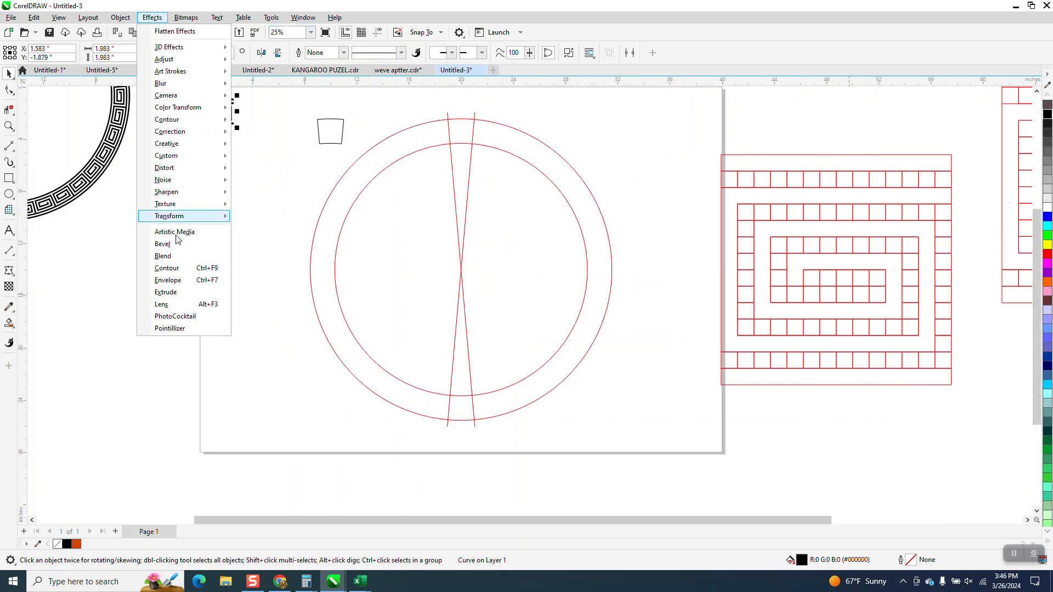
click(185, 281)
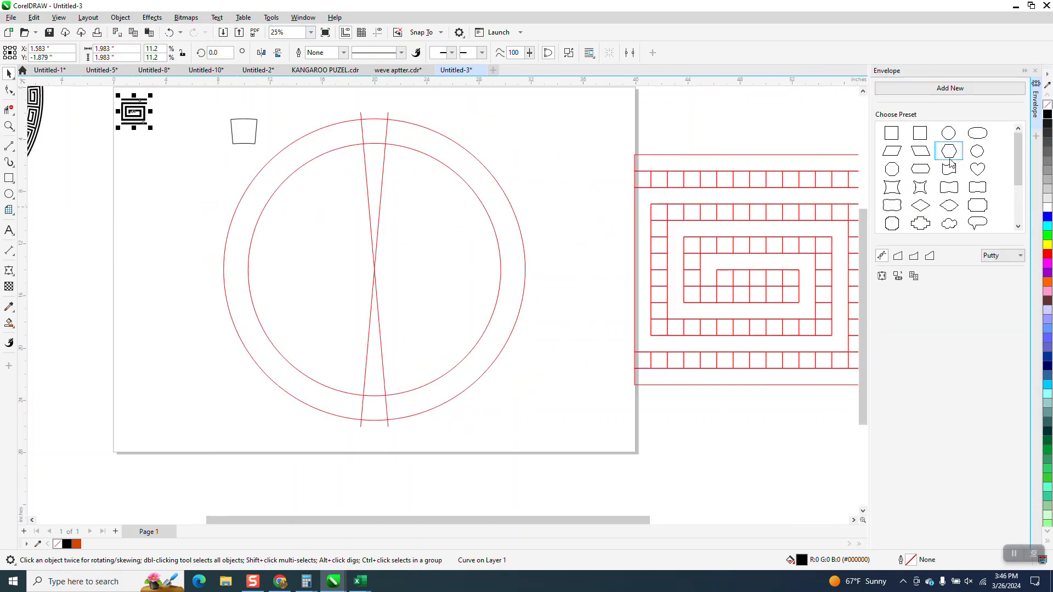
click(901, 281)
click(249, 135)
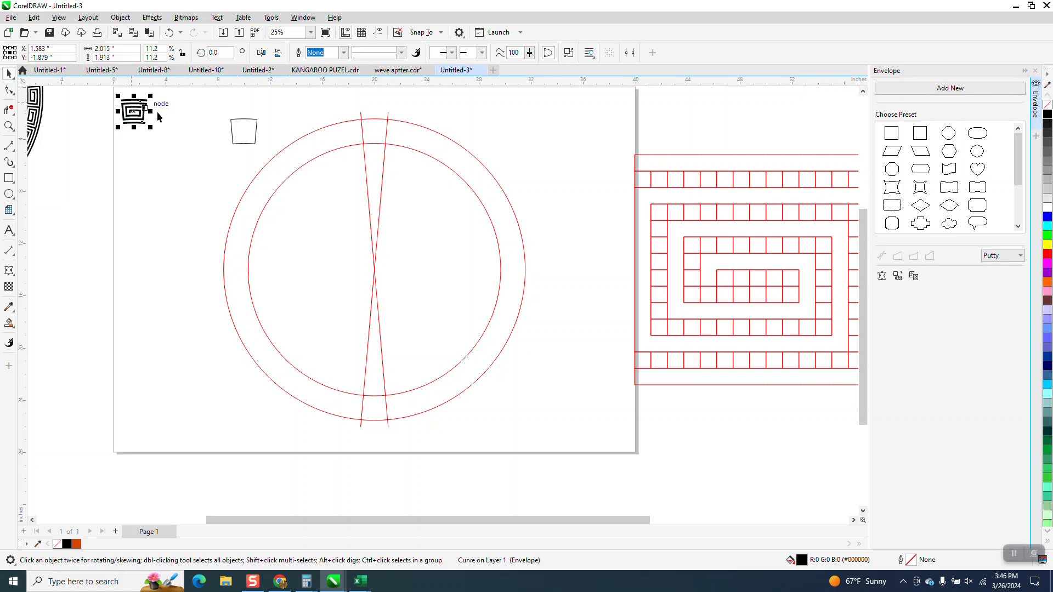
Align the warped spiral horizontally and vertically to the center of the outlined ring section
shift+click(252, 130)
key(e)
key(c)
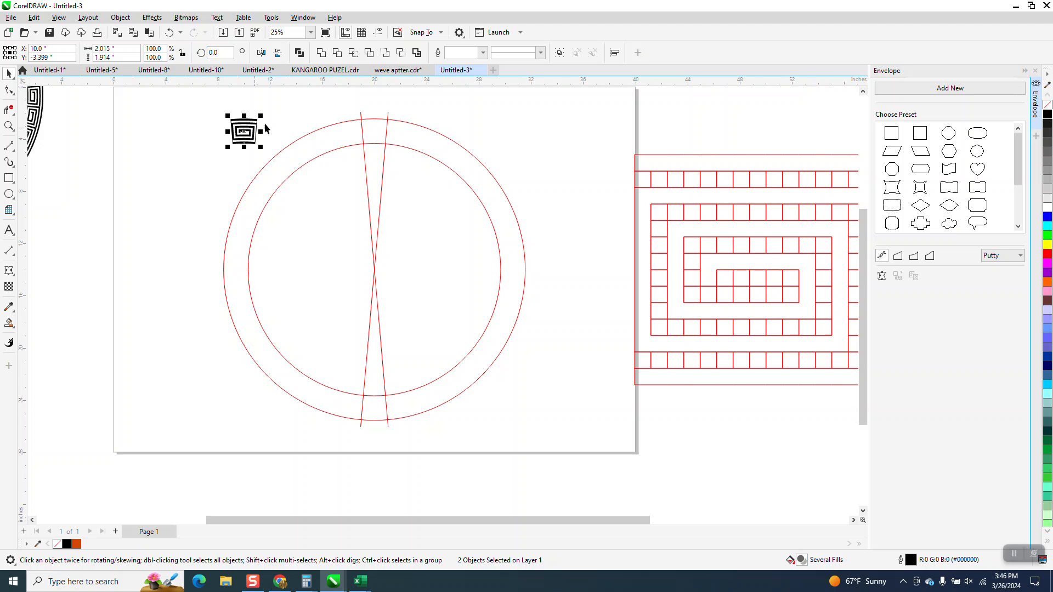
Move only the warped spiral 10 inches right, into the ring's top section between the two lines
click(294, 118)
click(250, 132)
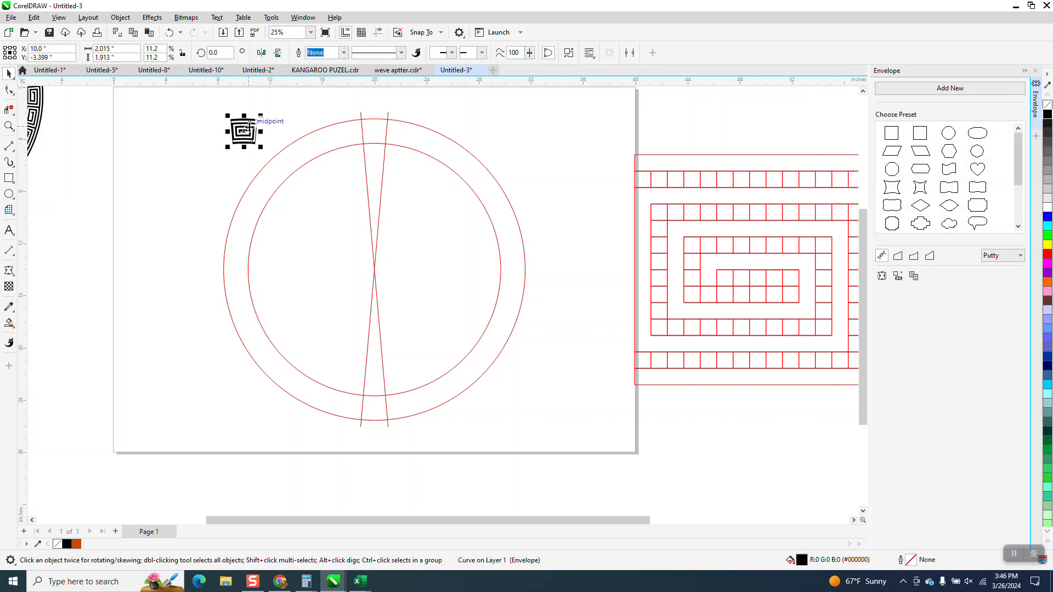
key(Right)
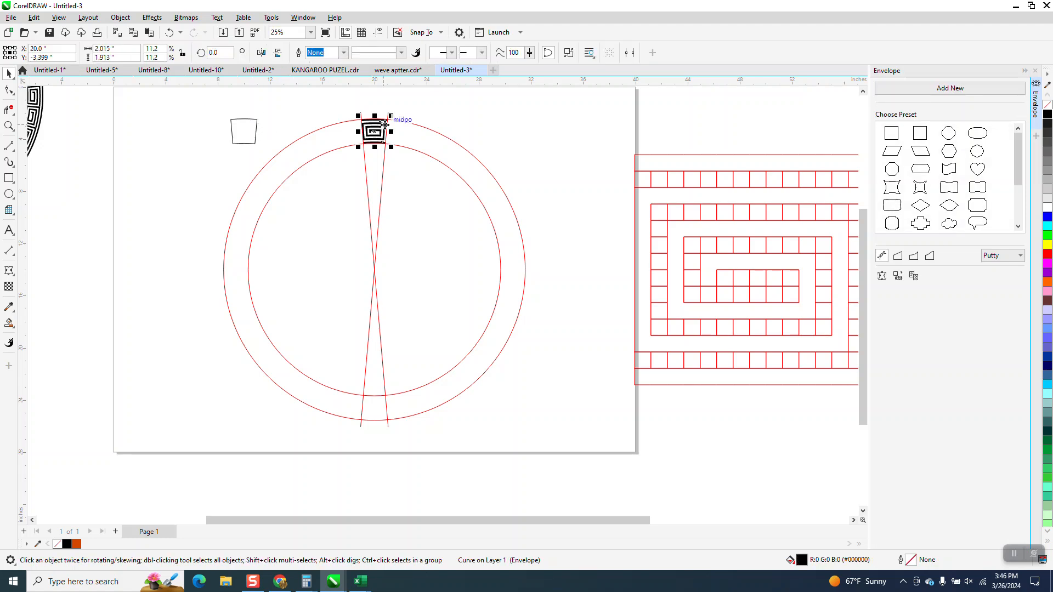
Move the warped spiral 10 inches up out of the ring and group the circles, crossing lines and outlined section
key(Up)
scroll(321, 142, down, 1)
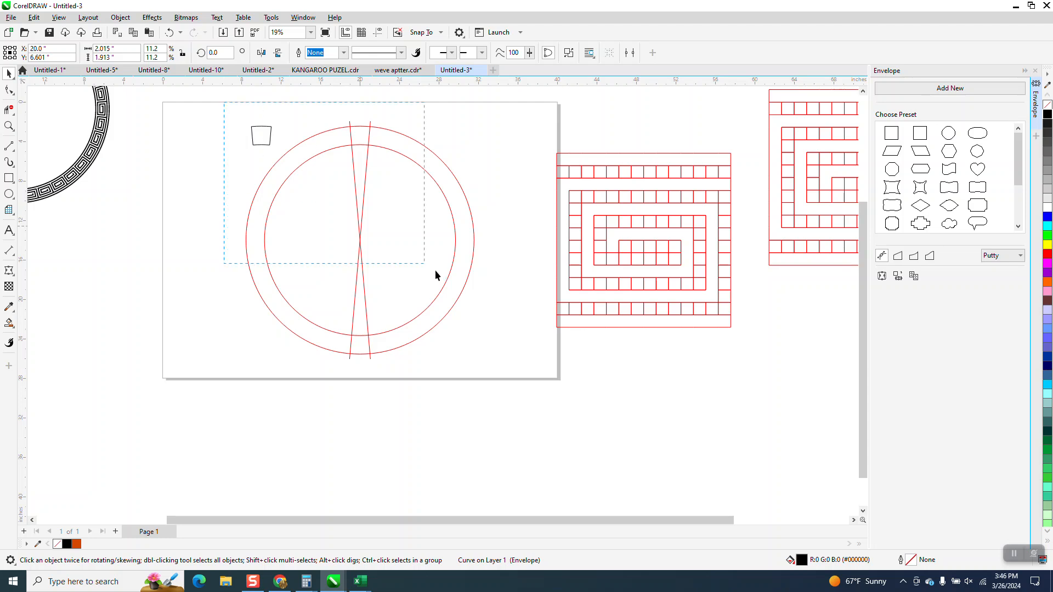
drag(553, 397, 555, 397)
key(ctrl+g)
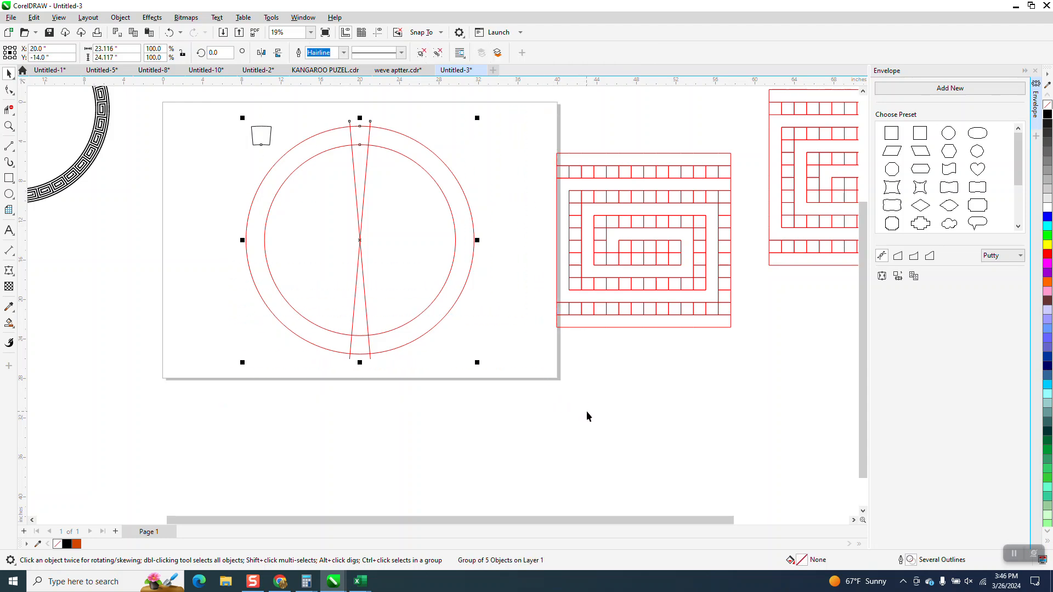
Move the warped spiral 10 inches down, back into the ring's top section
scroll(427, 370, down, 2)
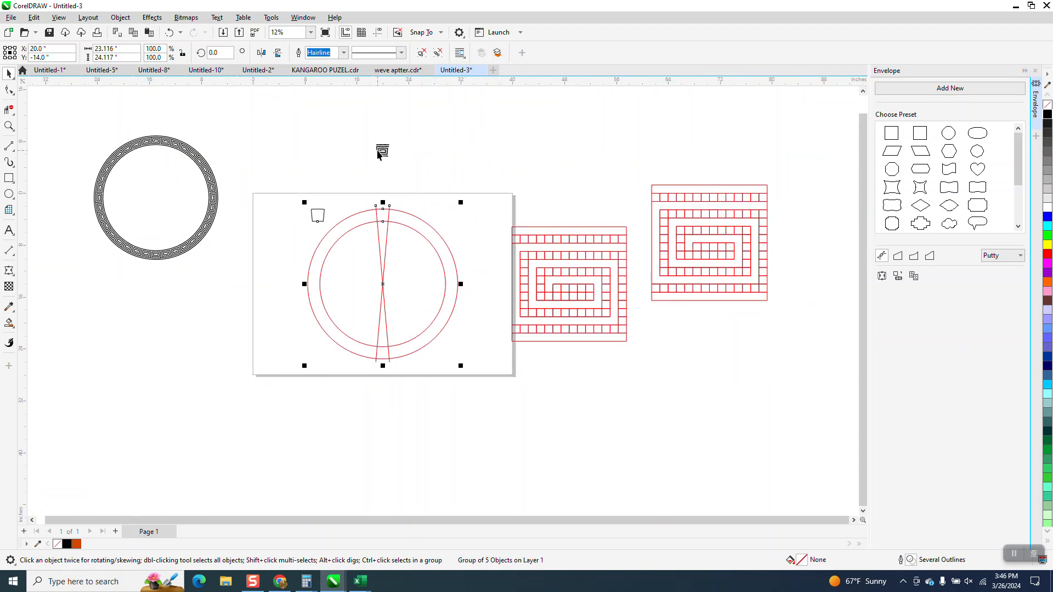
click(379, 152)
key(Down)
click(9, 127)
drag(308, 199, 555, 394)
click(8, 74)
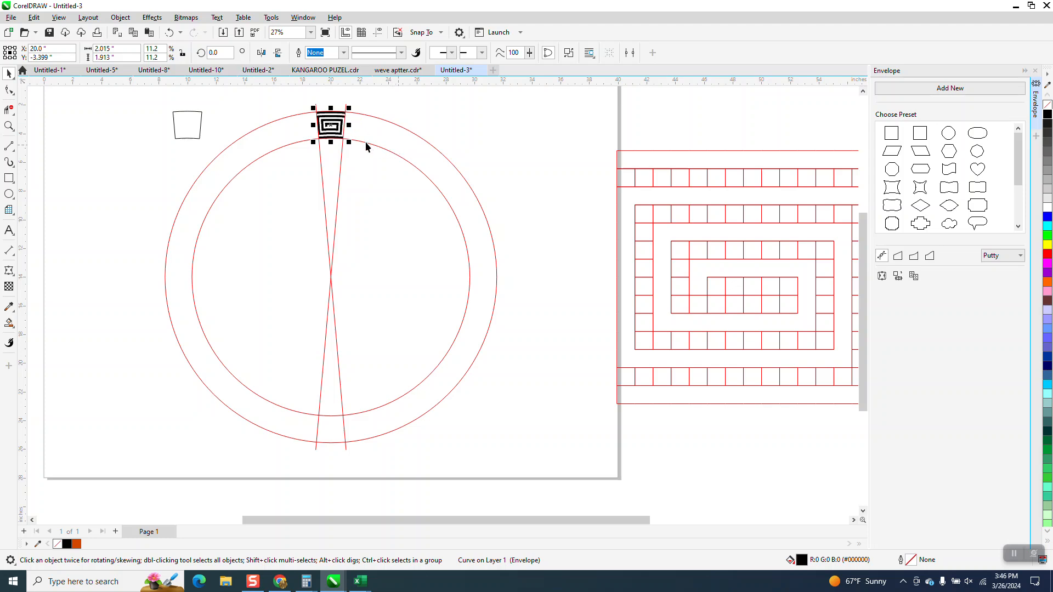
Make a copy of the warped spiral rotated 10 degrees about the ring's center and repeat it until the ring is filled
click(331, 125)
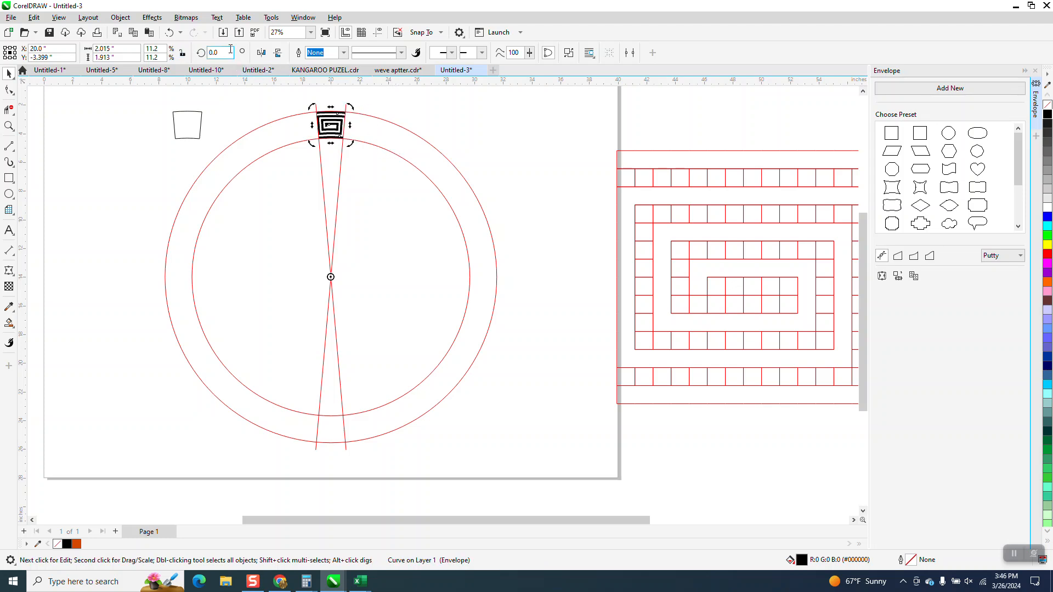
text(10)
key(Return)
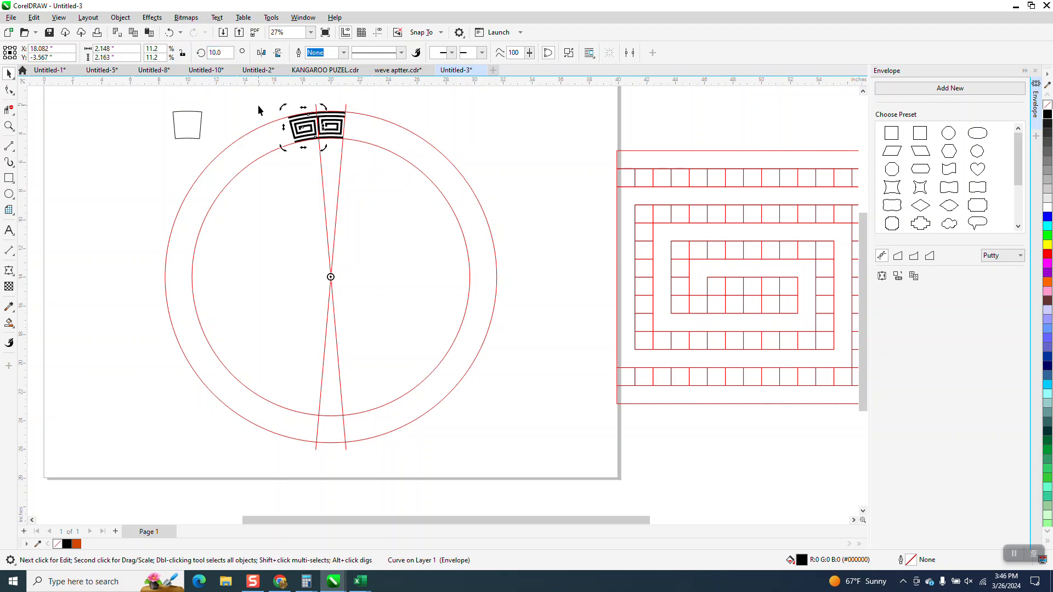
key(ctrl+r)
key(ctrl+r)
key(ctrl+r)
key(ctrl+r)
key(ctrl+r)
key(ctrl+r)
key(ctrl+r)
key(ctrl+r)
key(ctrl+r)
key(ctrl+r)
key(ctrl+r)
key(ctrl+r)
key(ctrl+r)
key(ctrl+r)
key(ctrl+r)
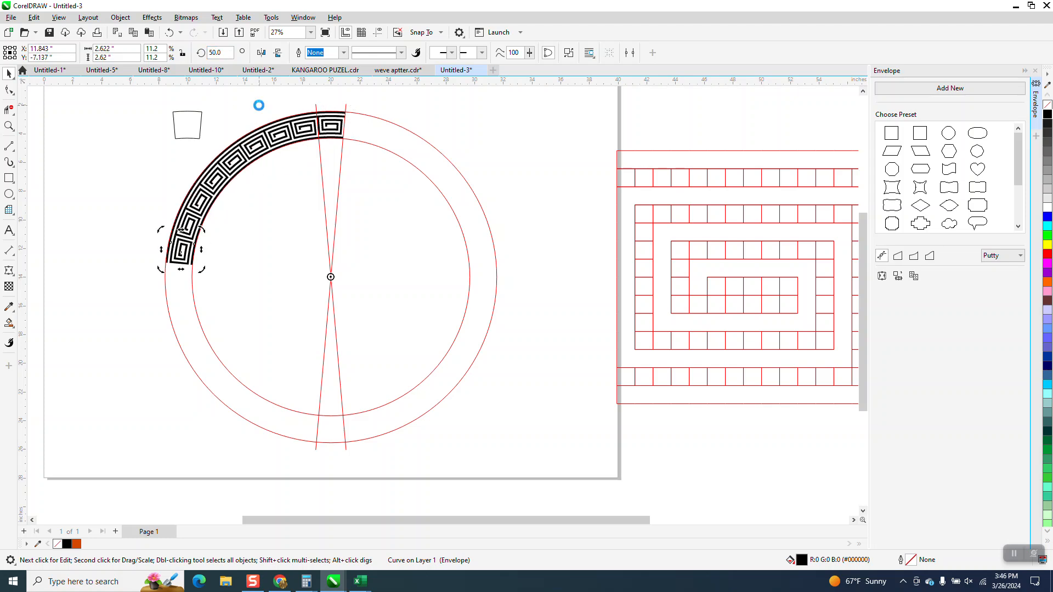
key(ctrl+r)
key(ctrl+r)
key(ctrl+r)
key(ctrl+r)
key(ctrl+r)
key(ctrl+r)
key(ctrl+r)
key(ctrl+r)
key(ctrl+r)
key(ctrl+r)
key(ctrl+r)
key(ctrl+r)
key(ctrl+r)
key(ctrl+r)
key(ctrl+r)
key(ctrl+r)
key(ctrl+r)
key(ctrl+r)
key(ctrl+r)
key(ctrl+r)
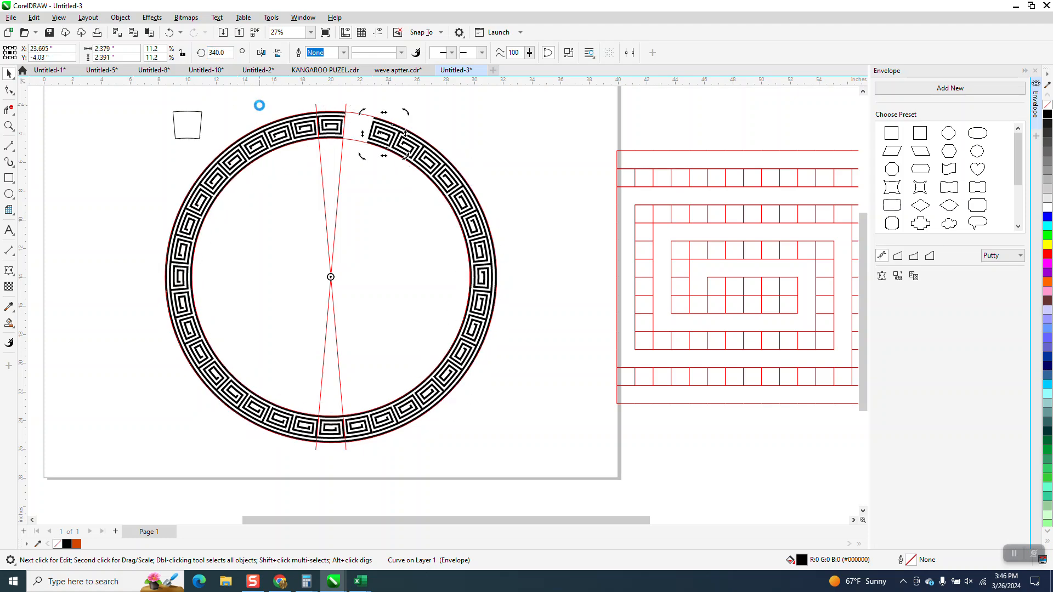
Delete the group of red guide circles, crossing lines and outlined section
click(430, 119)
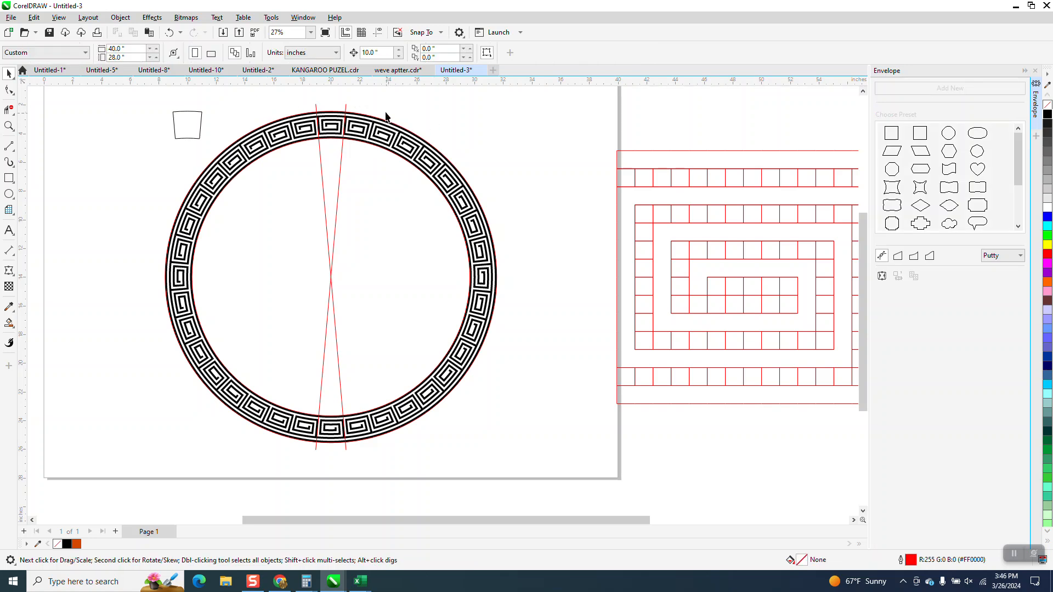
click(346, 111)
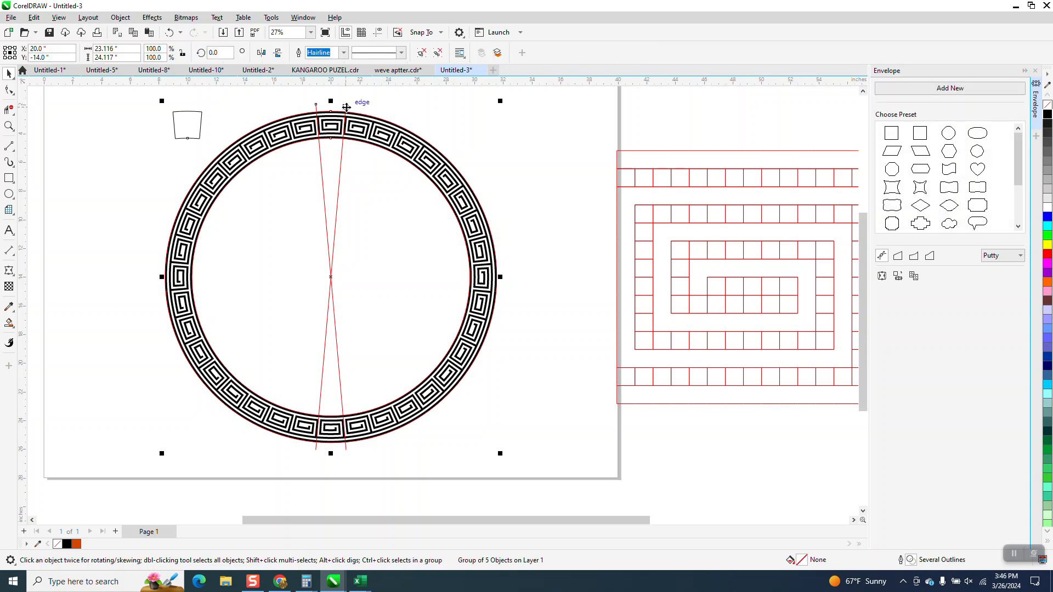
key(Delete)
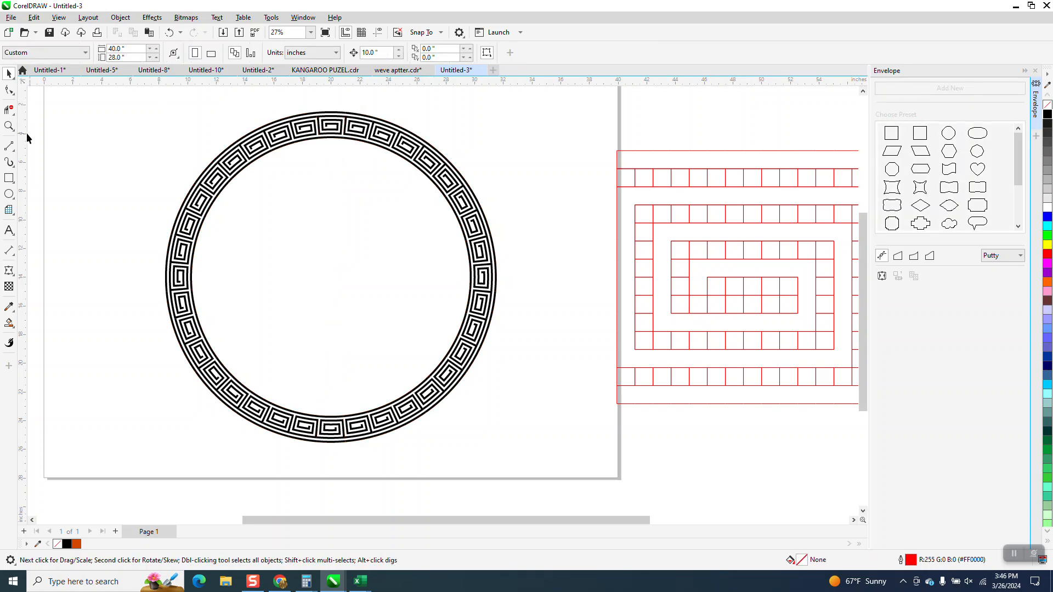
Select all the spirals forming the ring and combine them into one curve
click(9, 126)
drag(287, 111, 357, 160)
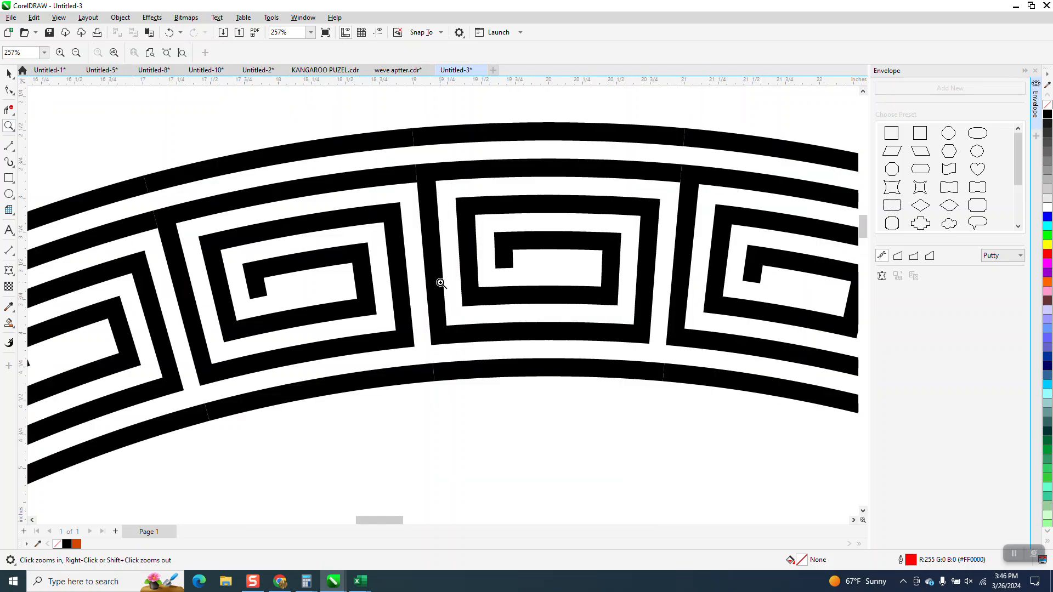
scroll(439, 280, down, 2)
scroll(438, 275, up, 3)
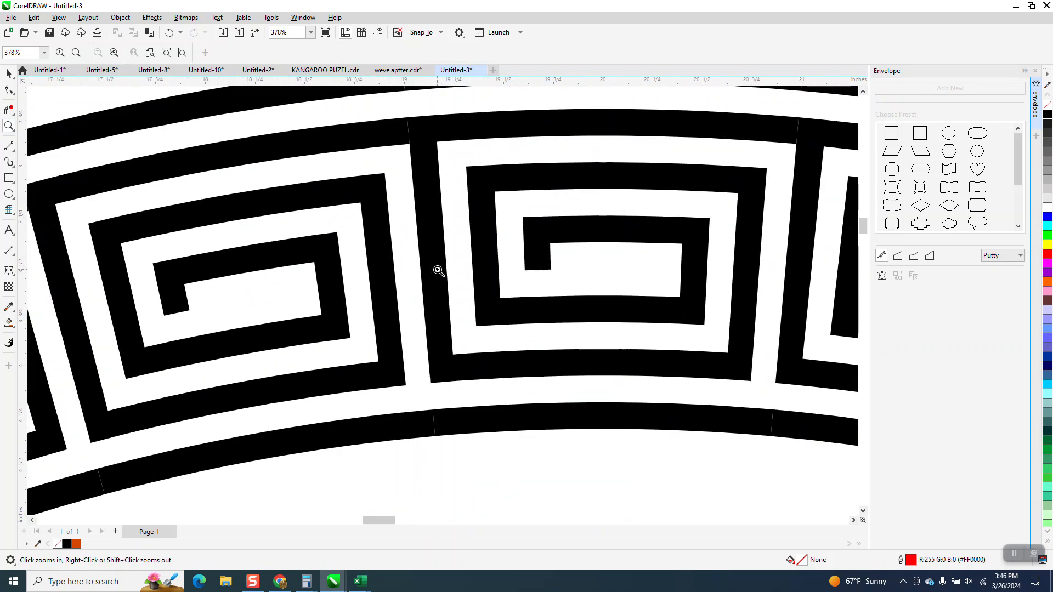
scroll(439, 271, down, 6)
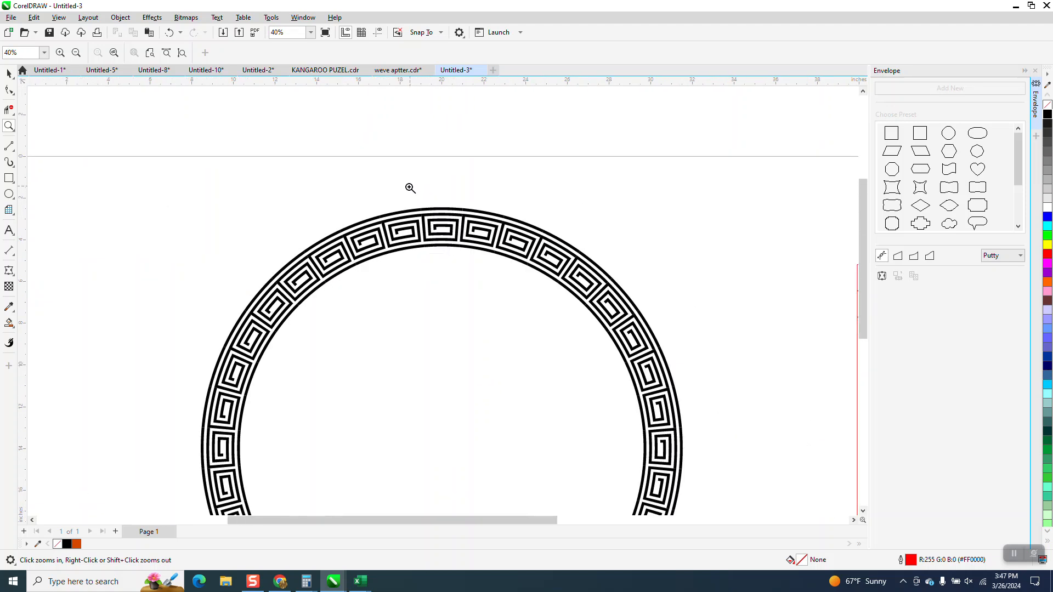
click(9, 73)
drag(618, 555, 607, 470)
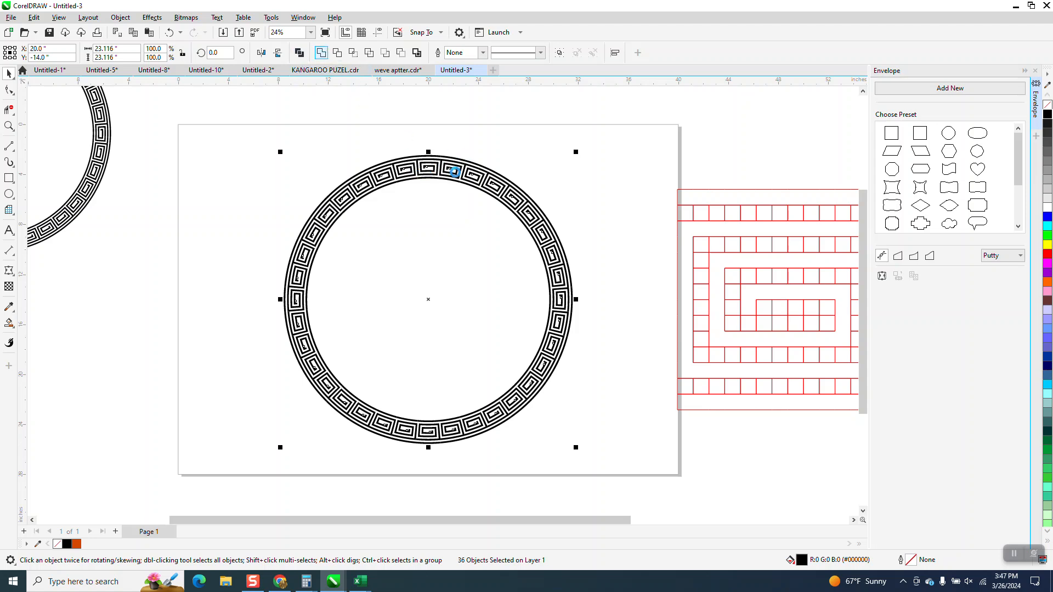
key(ctrl+l)
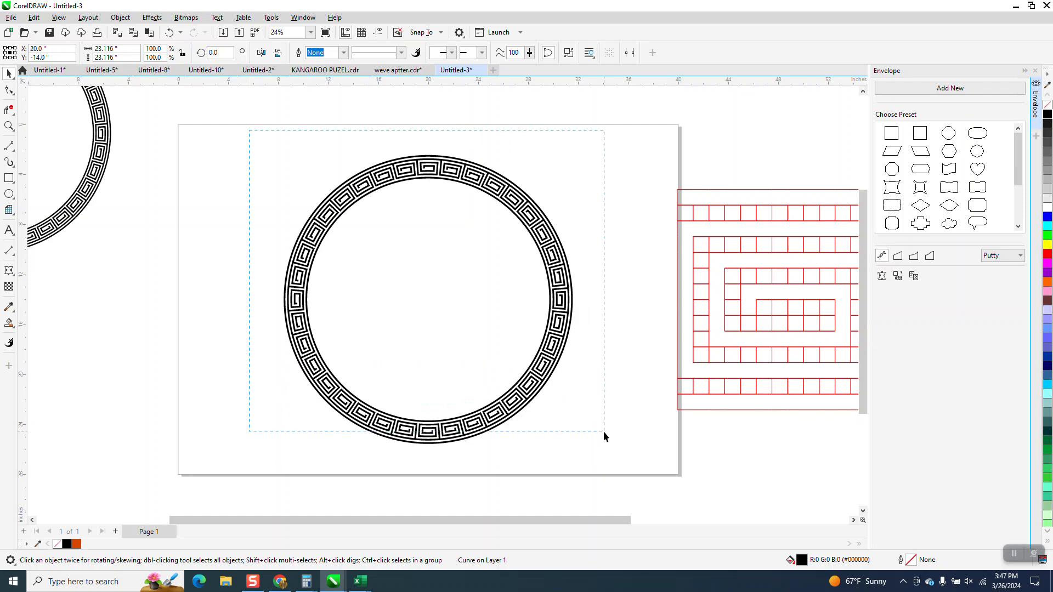
Try the combined ring with no fill and a black outline to check its joints, and undo both changes
click(1048, 104)
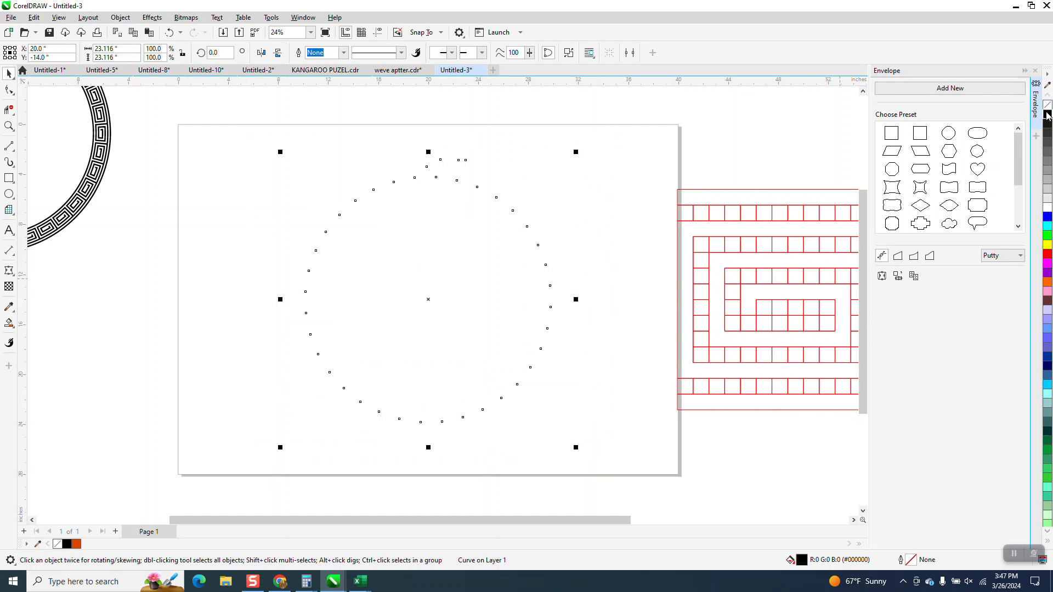
right_click(1048, 113)
click(9, 125)
drag(410, 174, 503, 220)
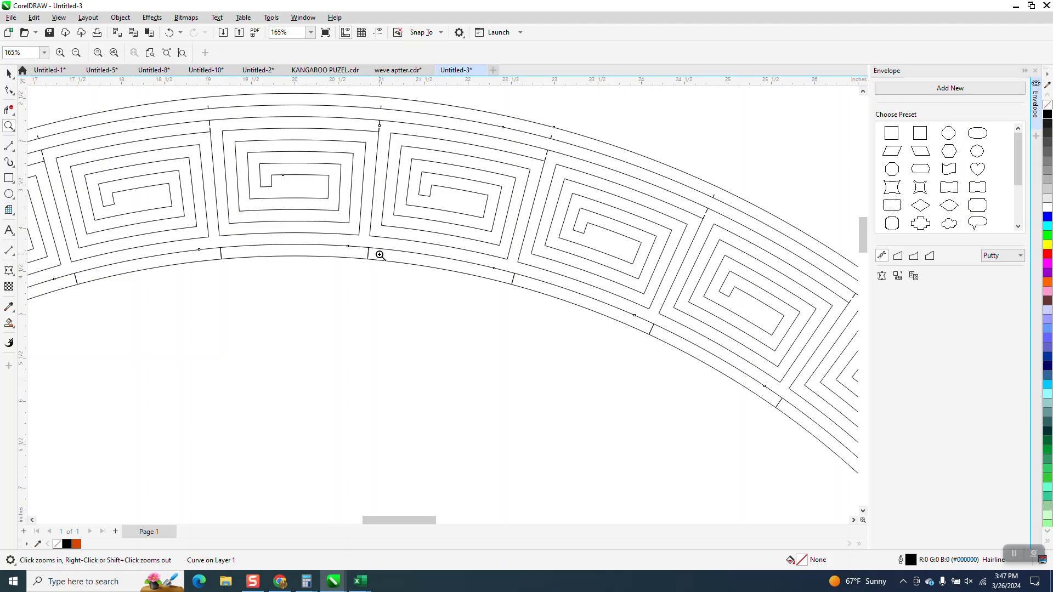
right_click(409, 182)
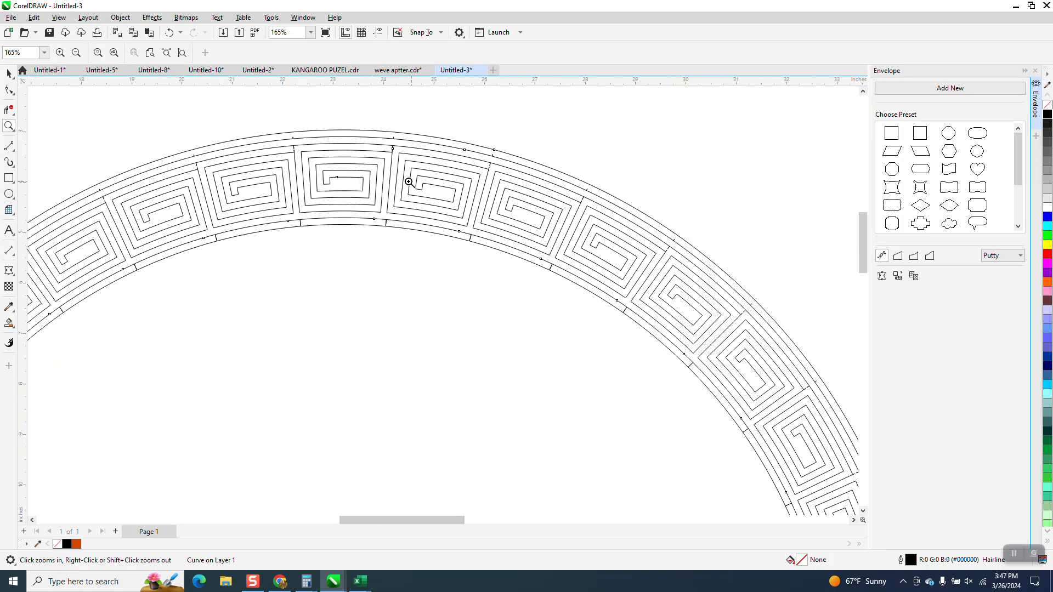
click(170, 33)
click(170, 33)
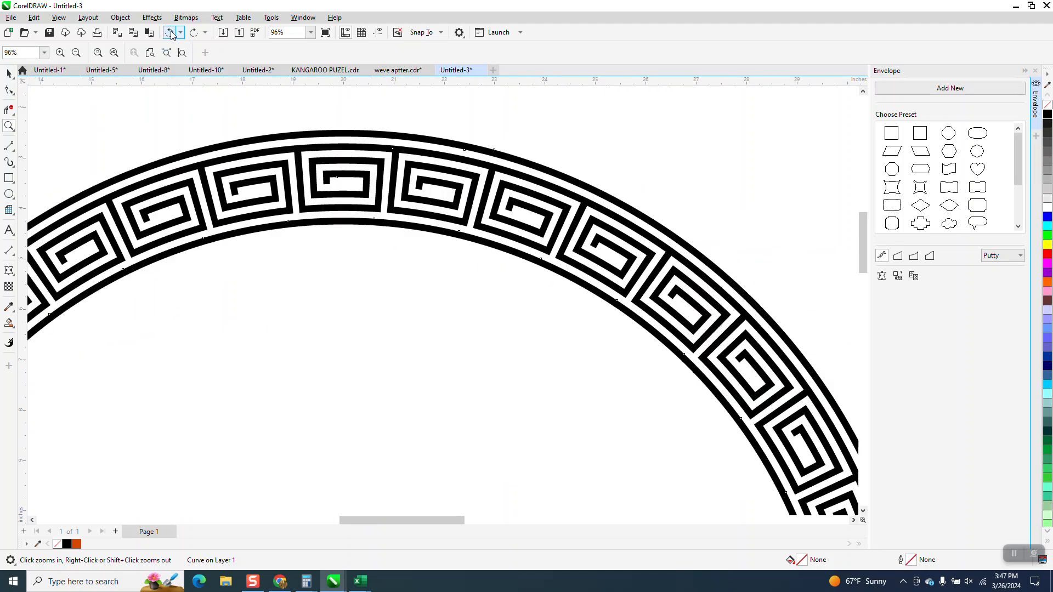
Examine the joints between the black spirals along the ring's upper arc
scroll(375, 240, down, 1)
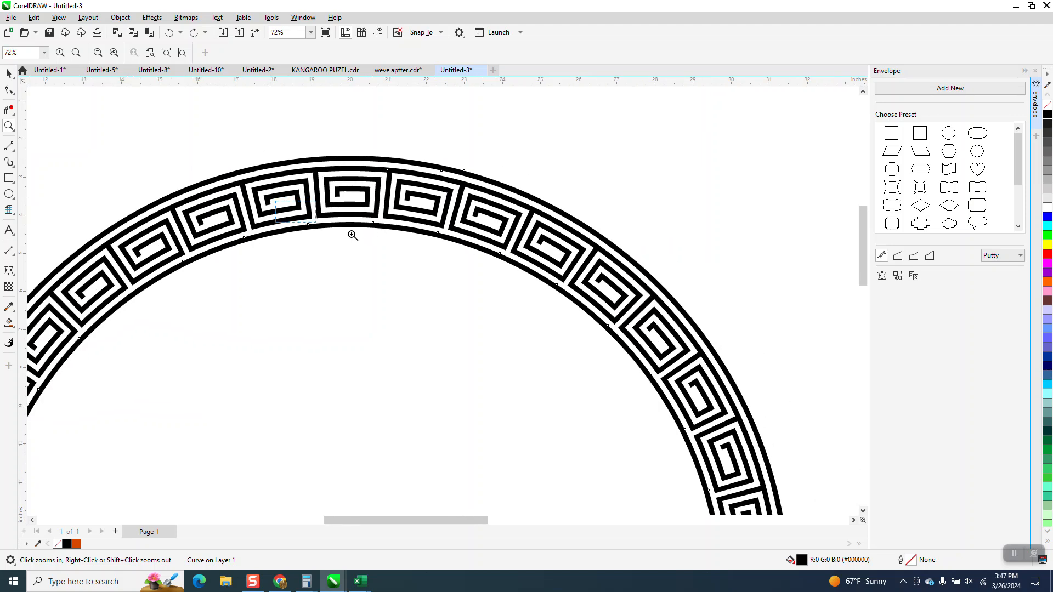
drag(309, 220, 375, 243)
scroll(378, 245, down, 9)
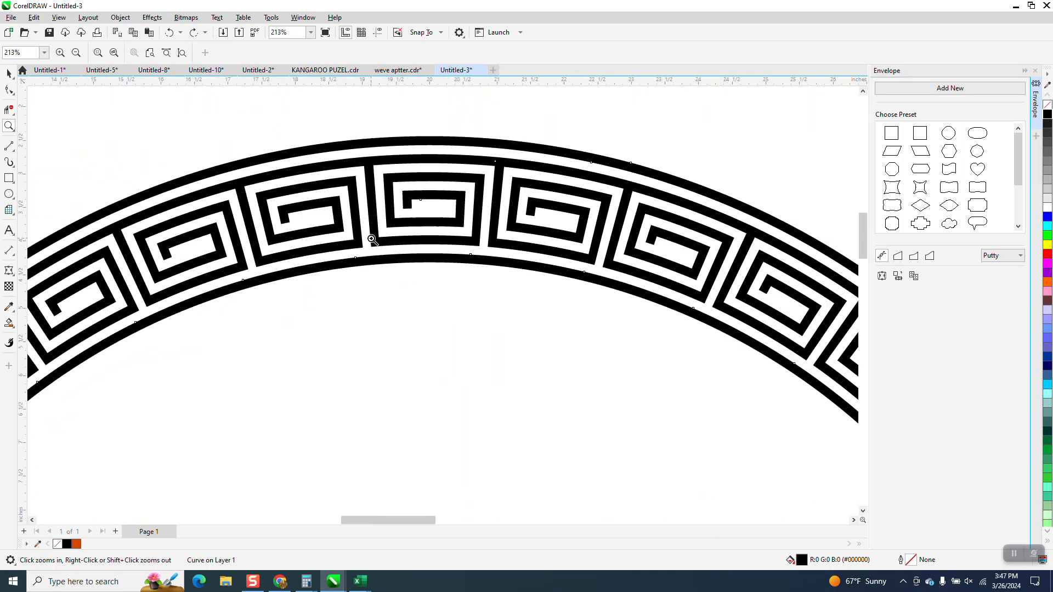
scroll(372, 227, down, 3)
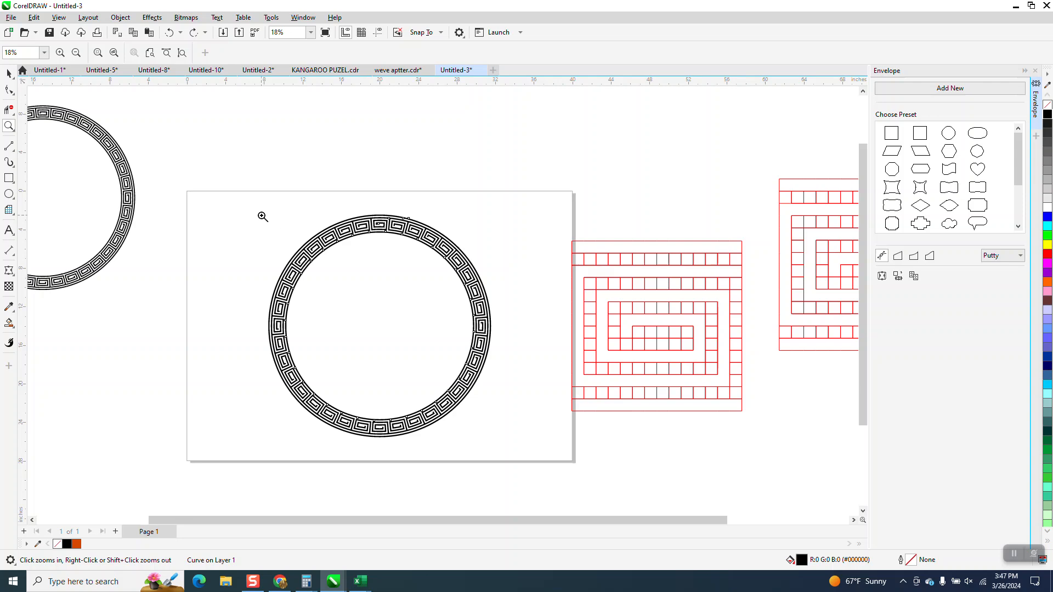
drag(418, 259, 477, 275)
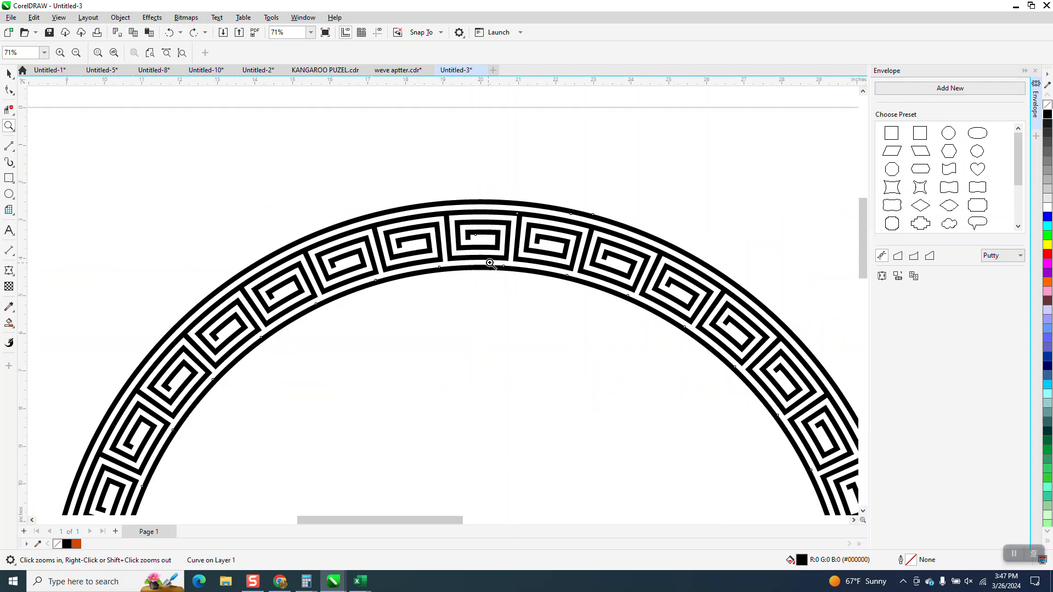